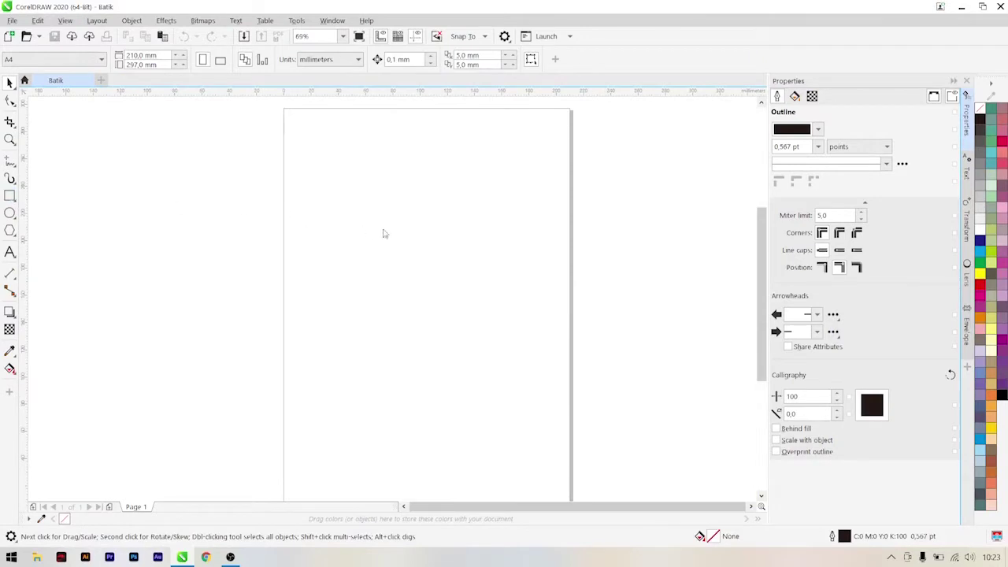
Draw a square about 43 mm wide in the upper part of the page.
key(F6)
drag(320, 218, 378, 277)
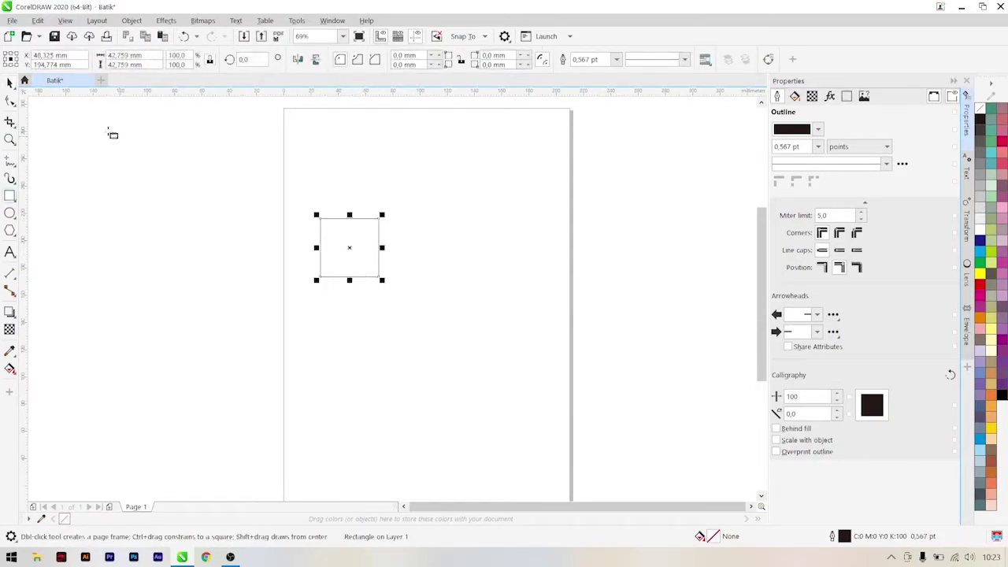
click(9, 82)
scroll(382, 263, up, 2)
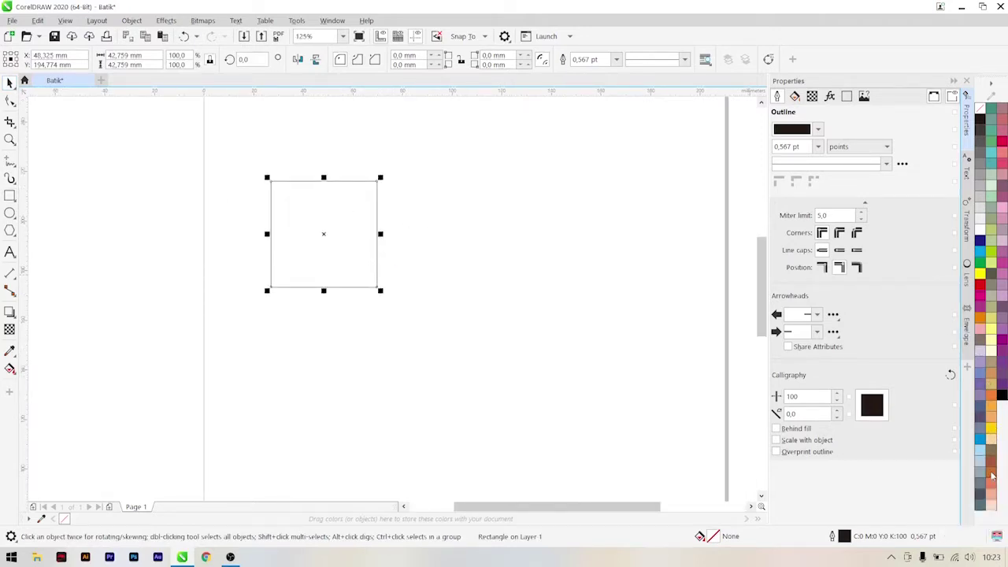
Give the square an orange-brown outline (C0 M60 Y80 K20) with a width of 1 pt.
right_click(991, 473)
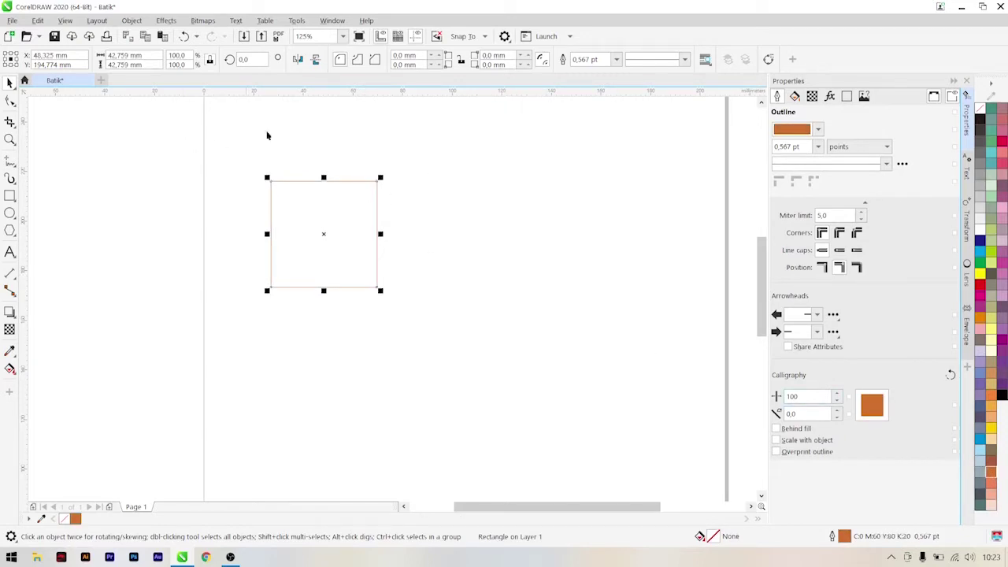
click(586, 60)
text(1)
key(Return)
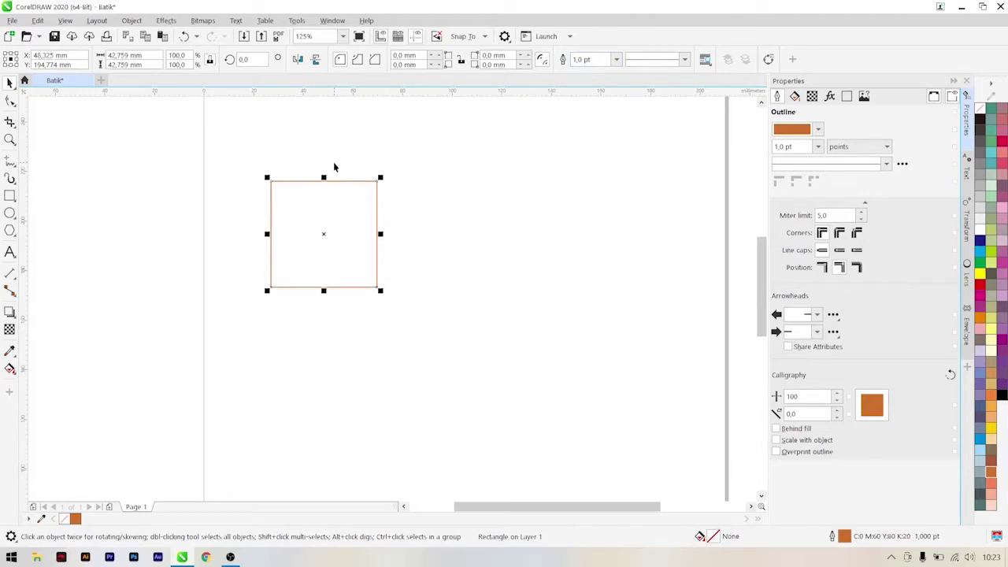
click(42, 200)
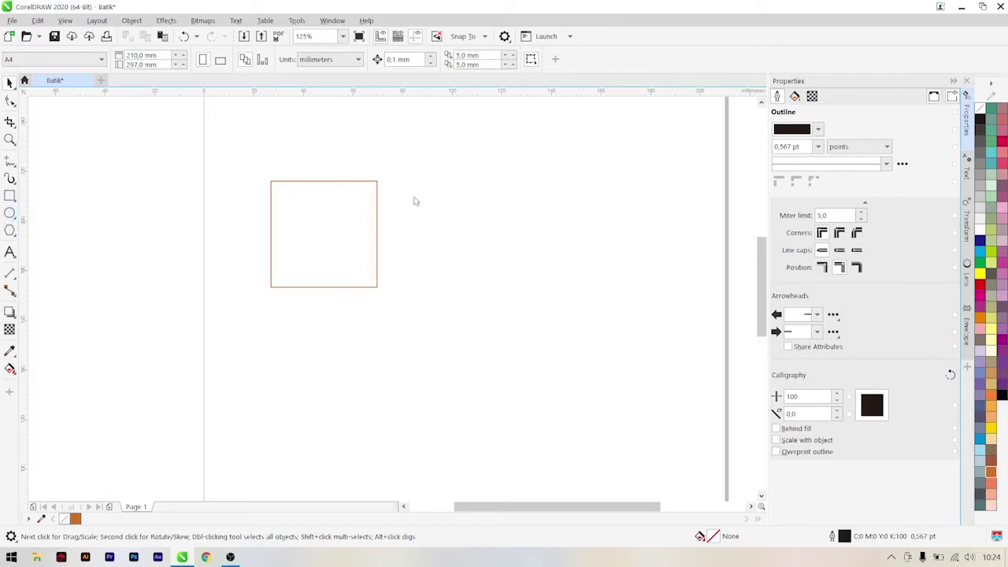
Draw a circle about 30 mm in diameter beside the square and place one copy touching its right edge.
key(F7)
drag(428, 189, 503, 264)
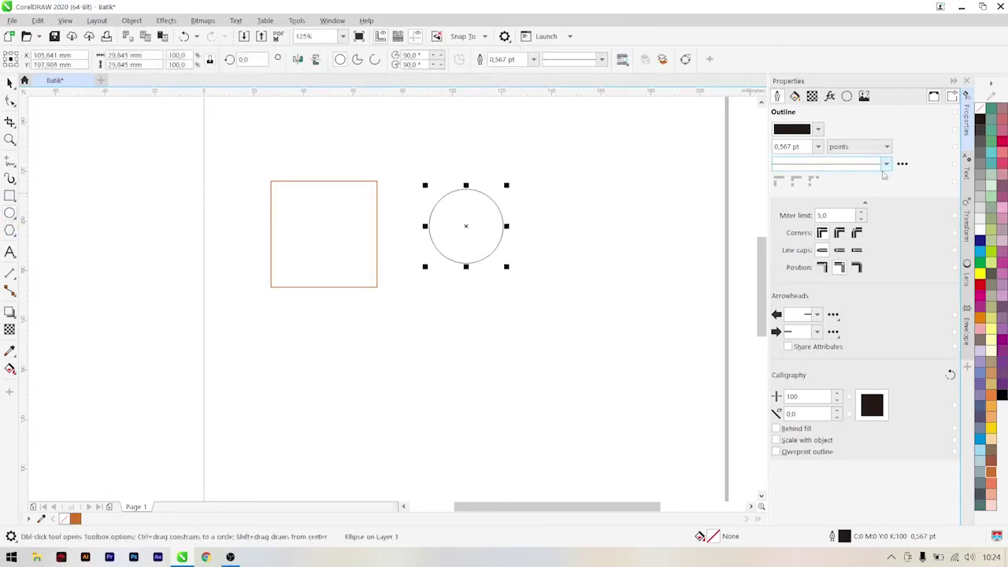
click(967, 222)
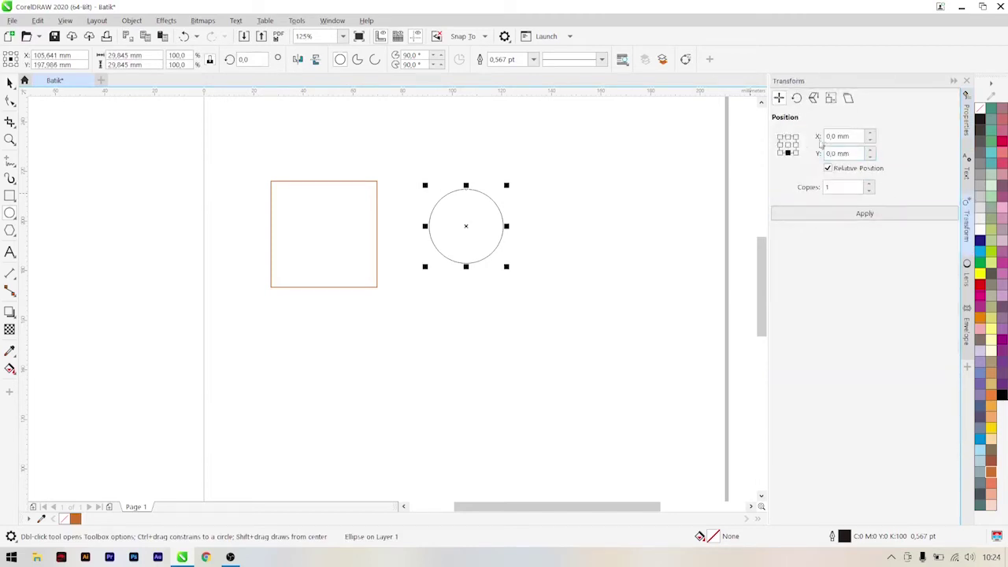
click(795, 145)
click(864, 214)
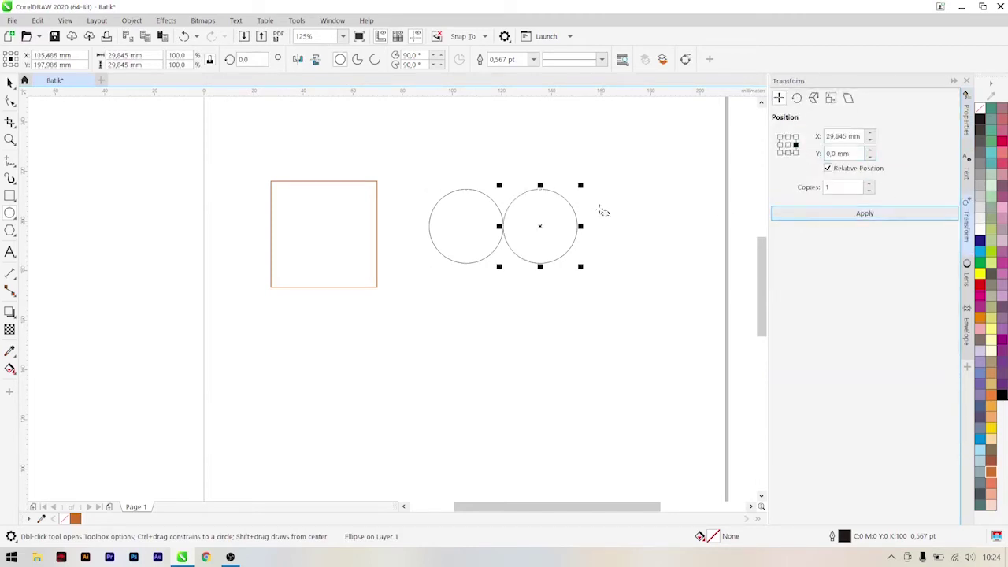
Move the copied circle horizontally back over the first one so they overlap by about 7.4 mm.
click(9, 82)
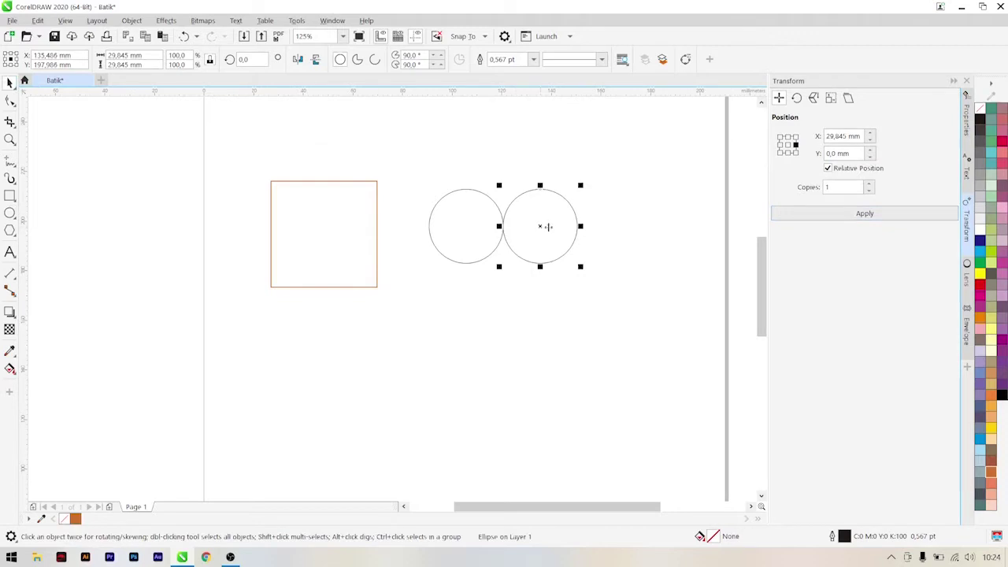
drag(547, 226, 536, 217)
shift+click(475, 223)
shift+click(494, 208)
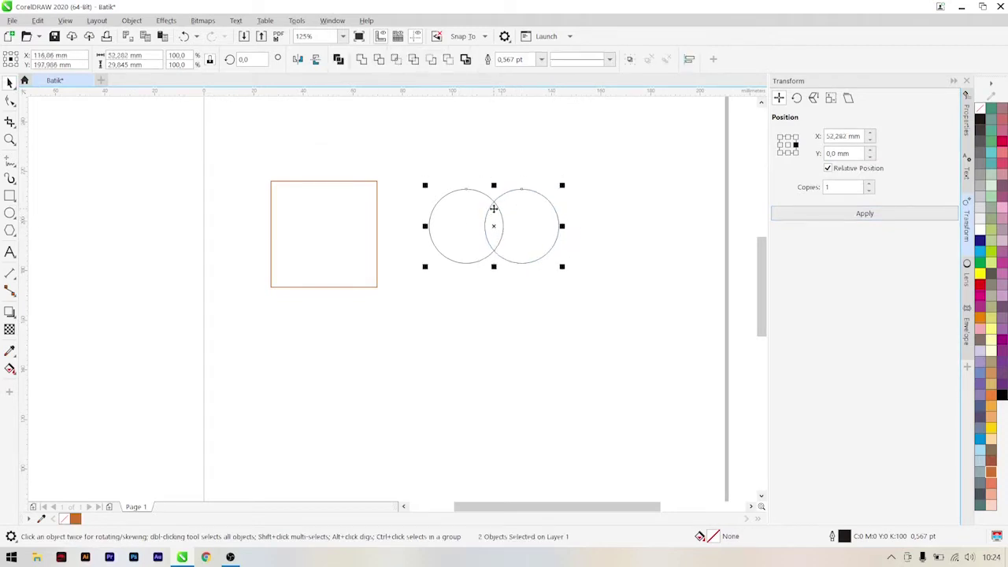
click(433, 155)
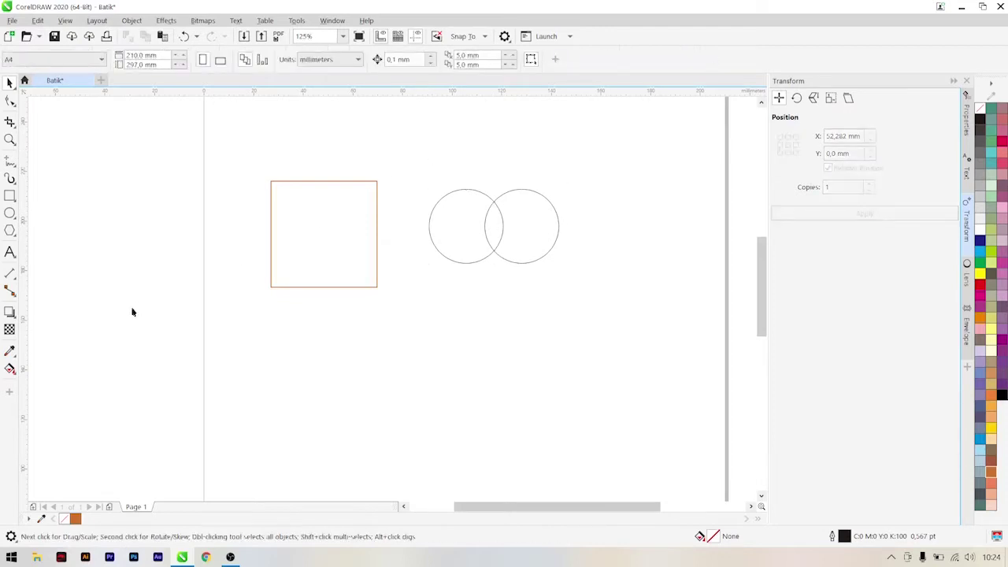
Create a petal shape from the circles' overlap with Smart Fill, move it away and delete both circles.
click(7, 370)
click(28, 382)
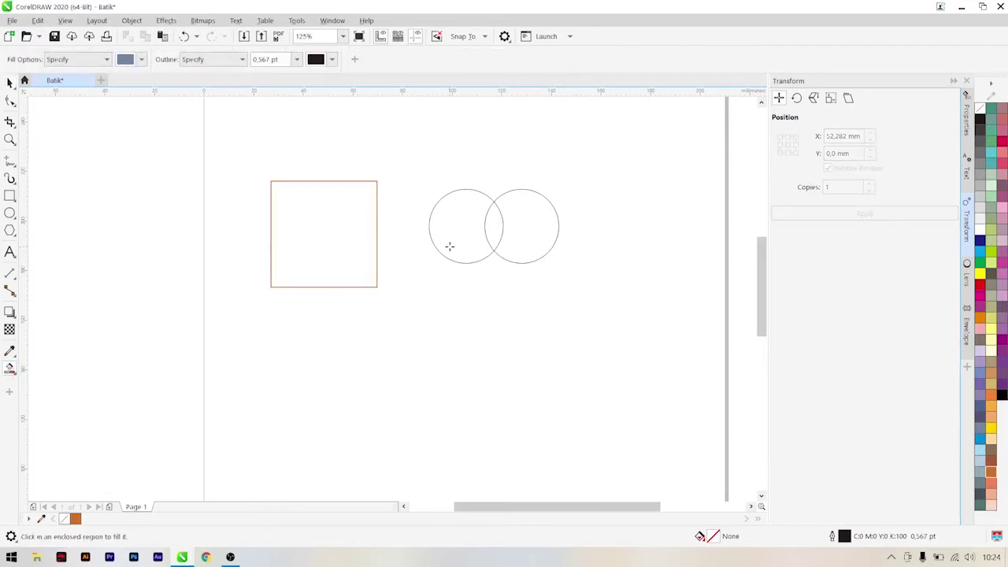
click(493, 227)
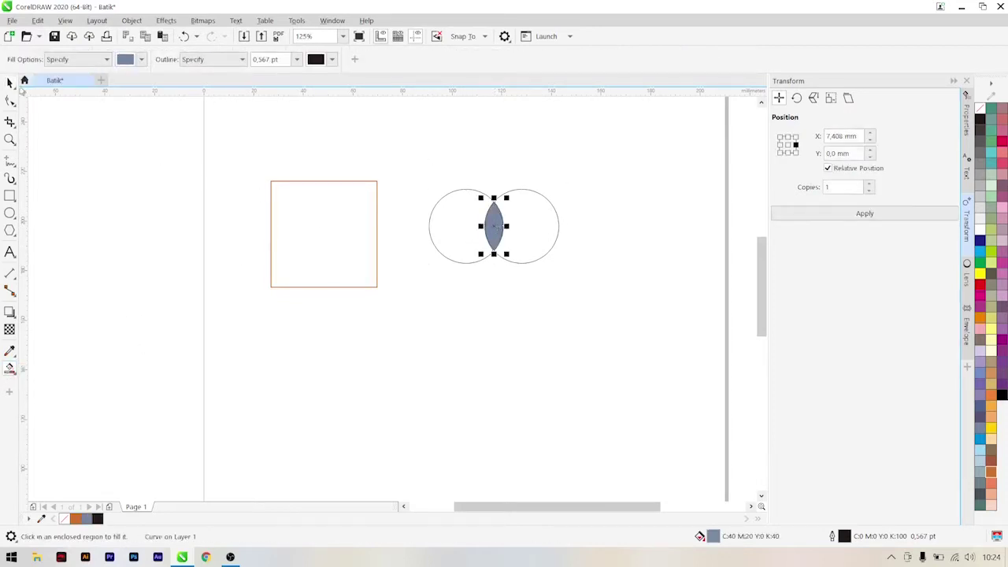
key(space)
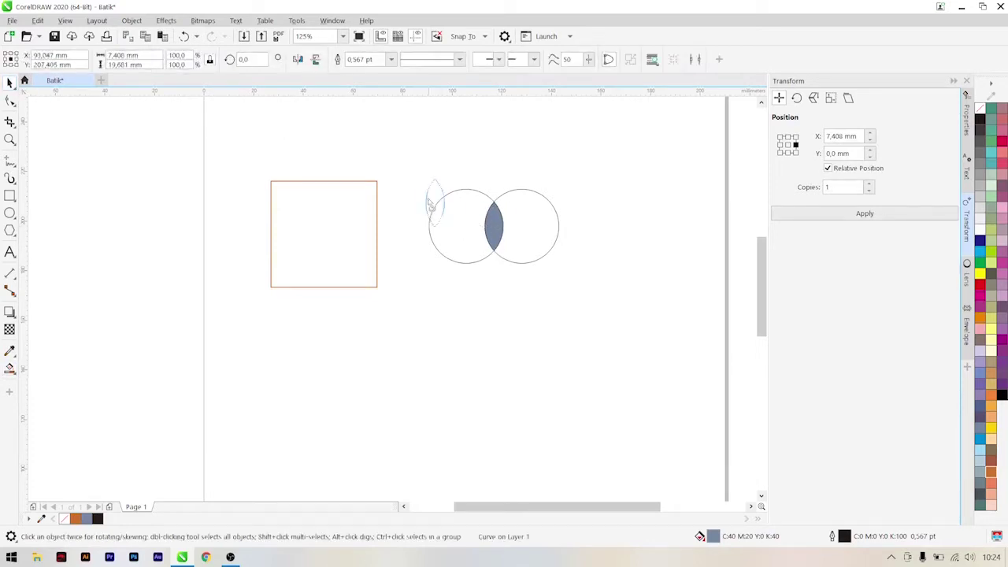
drag(494, 229, 405, 165)
drag(592, 292, 479, 232)
key(Delete)
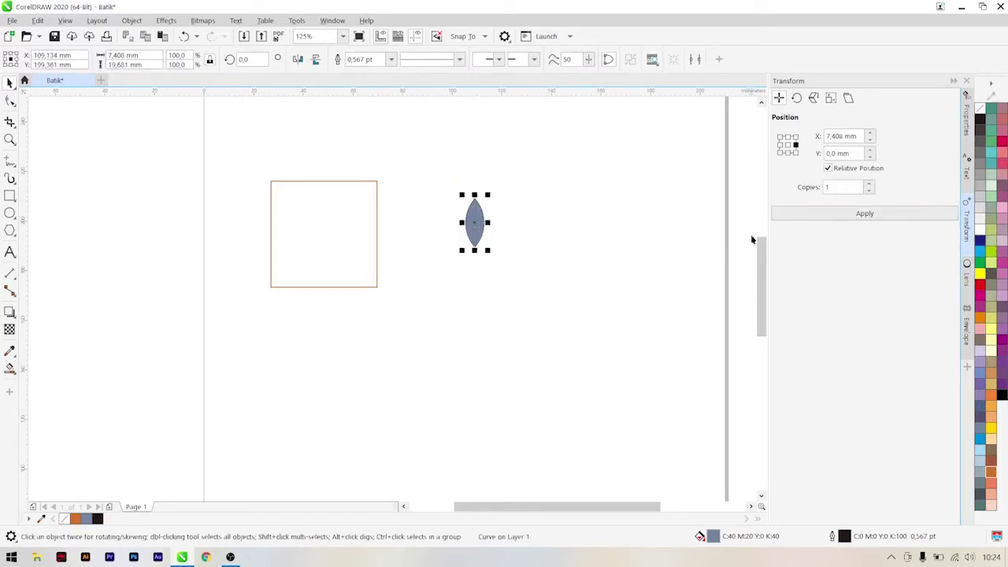
Give the petal a white fill and an orange-brown outline (C0 M60 Y80 K20) 3 pt wide.
right_click(994, 474)
click(979, 228)
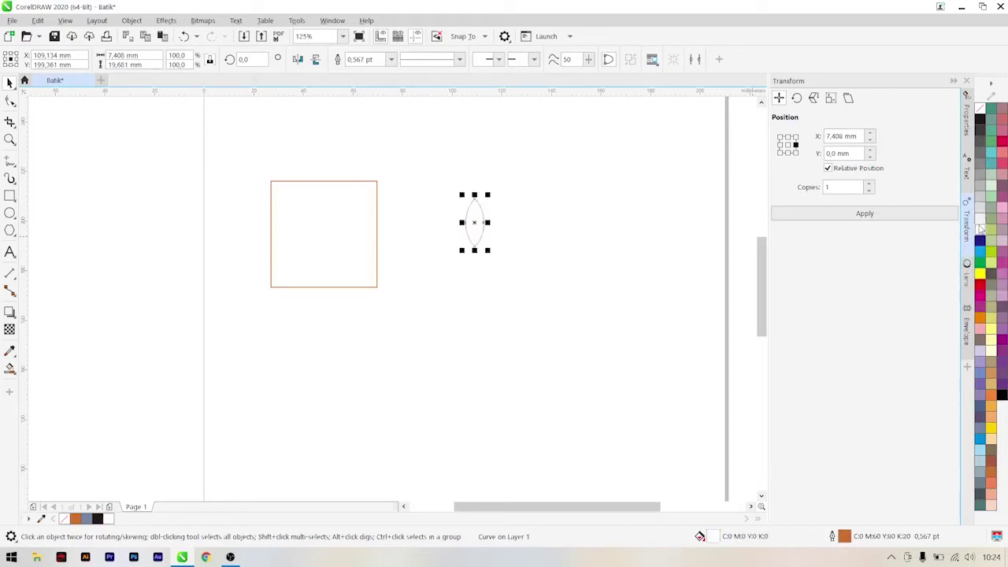
click(361, 59)
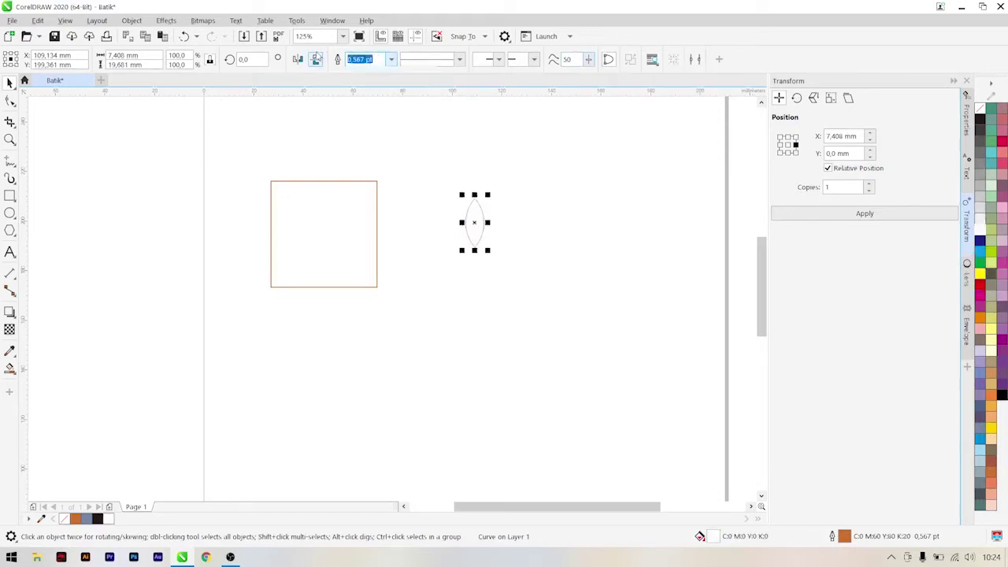
text(3)
key(Return)
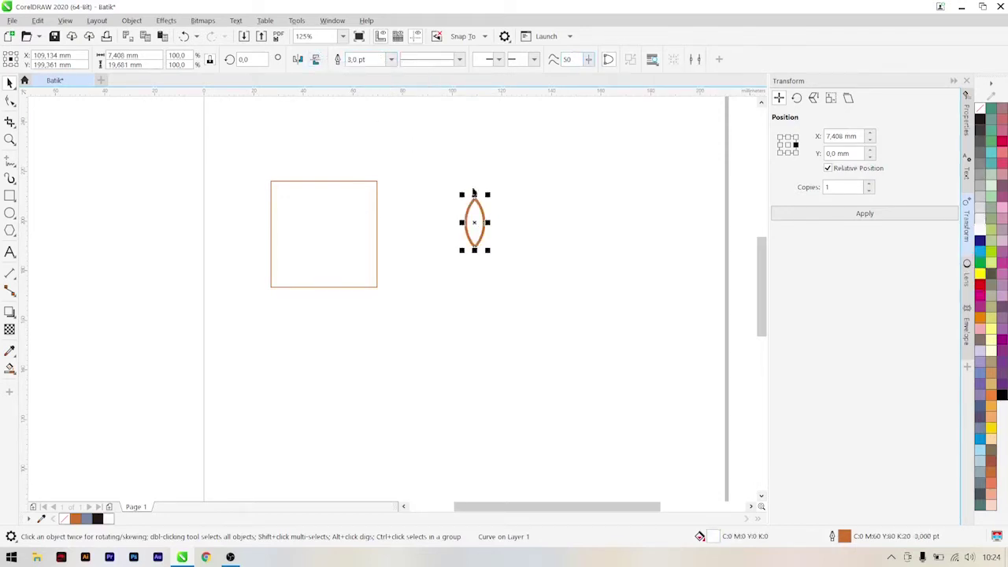
Duplicate the petal in place and scale the copy from its centre to about 46 percent.
click(507, 214)
click(486, 228)
right_click(481, 217)
click(594, 156)
click(787, 145)
drag(485, 191, 485, 193)
scroll(480, 235, up, 2)
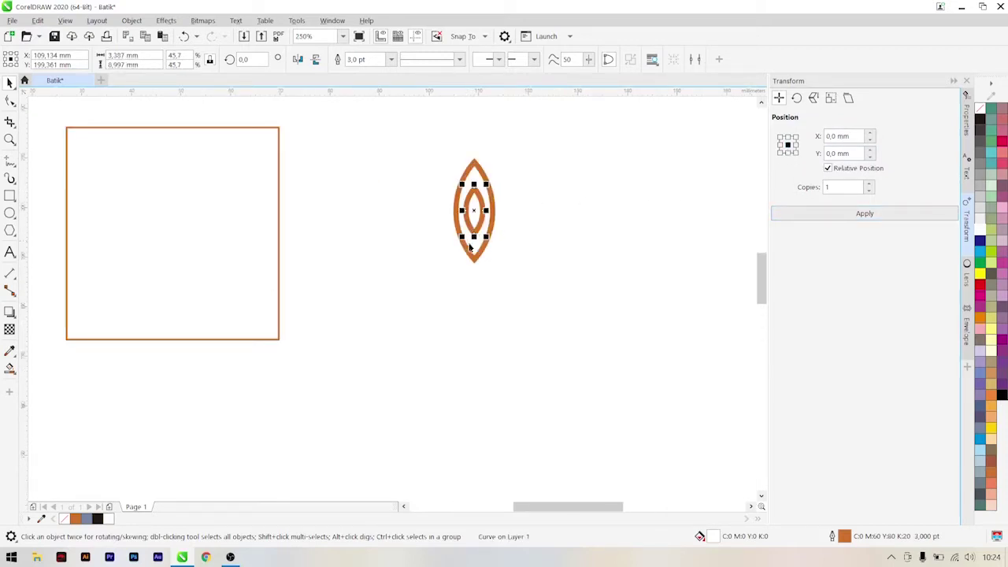
Enlarge the inner petal to about 66 percent of the outer one and align their bottom edges.
shift+click(475, 262)
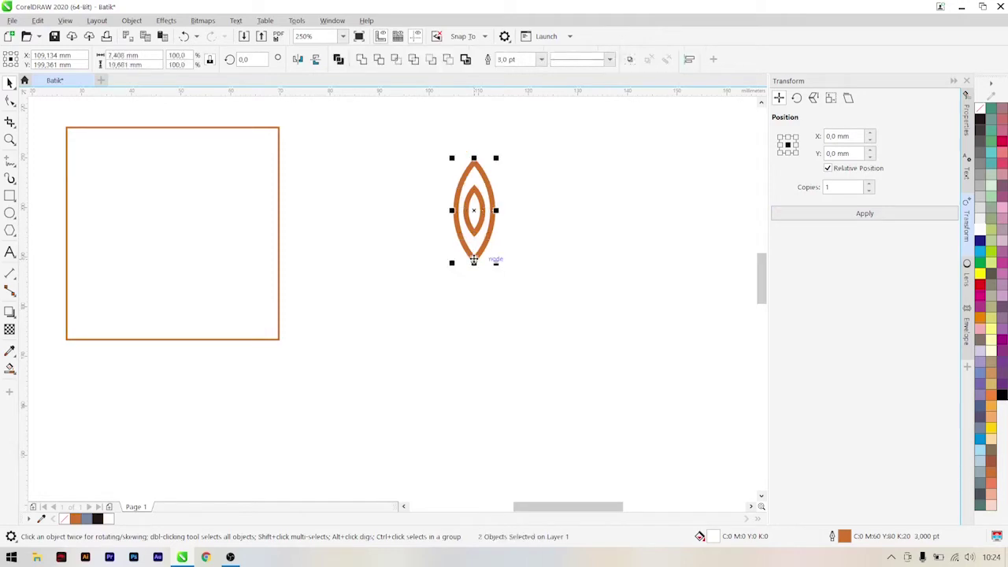
key(b)
click(512, 232)
click(474, 223)
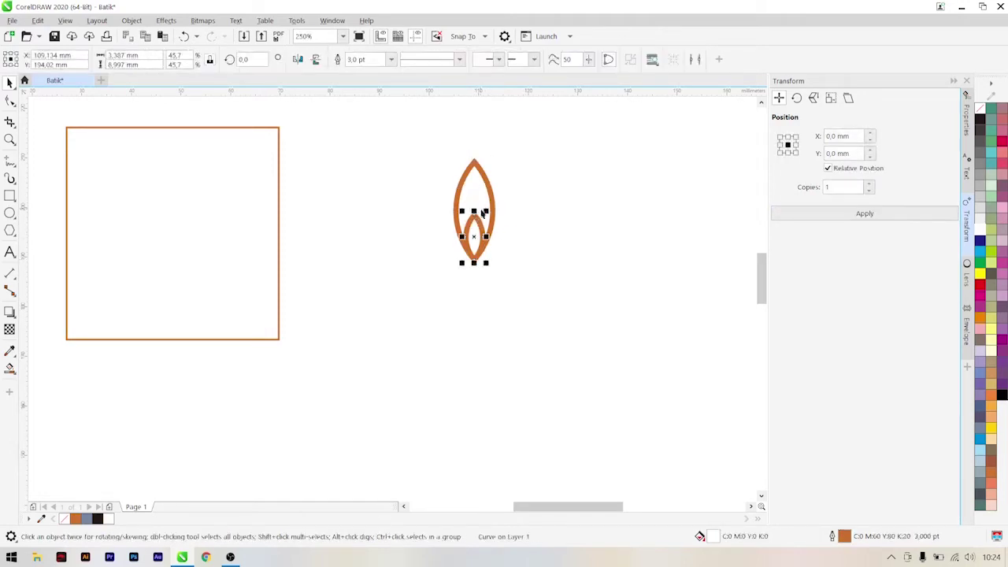
drag(485, 209, 490, 193)
shift+click(489, 183)
key(b)
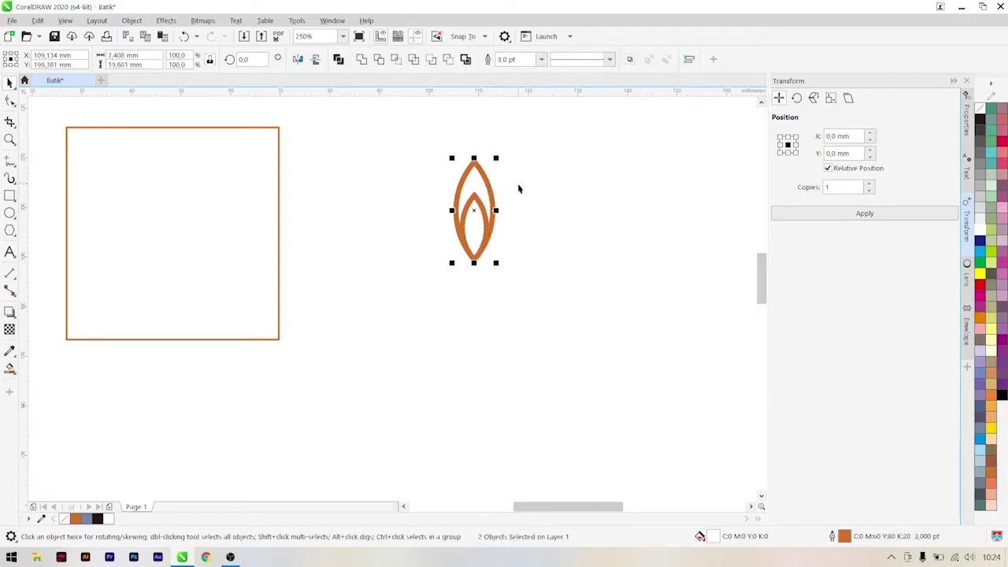
Fill the inner petal with orange-brown (C0 M60 Y80 K20) and remove its outline.
click(485, 205)
click(480, 204)
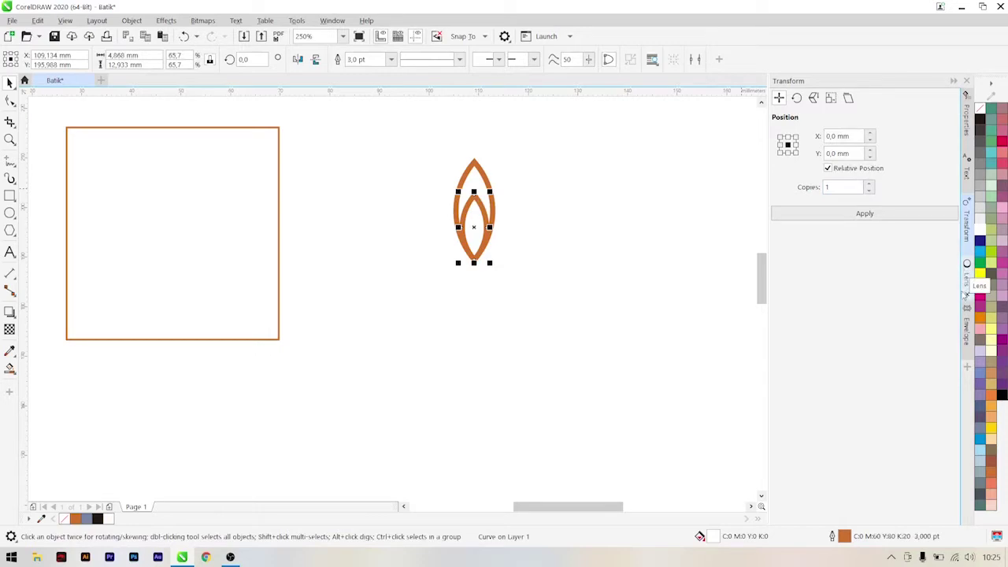
click(994, 474)
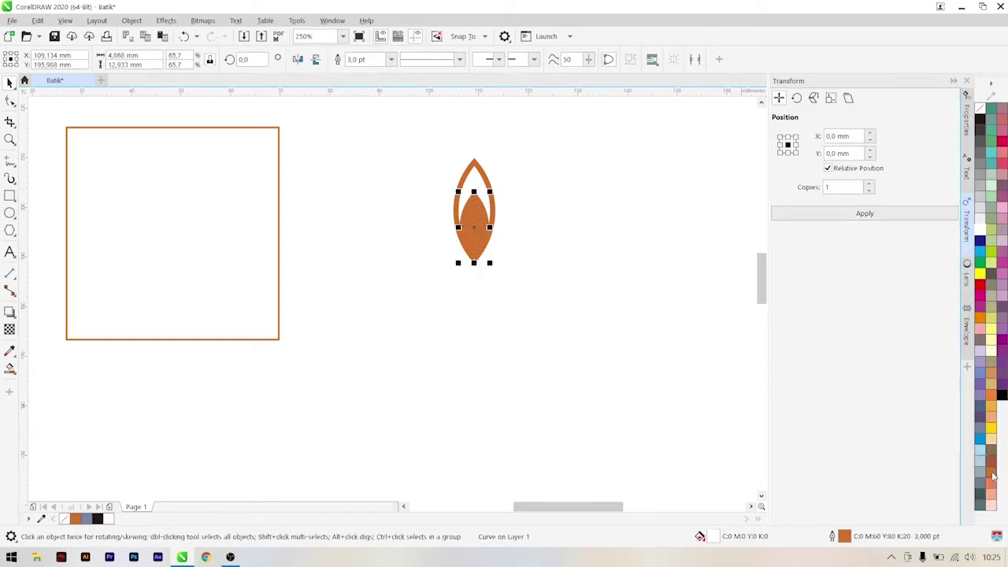
right_click(981, 112)
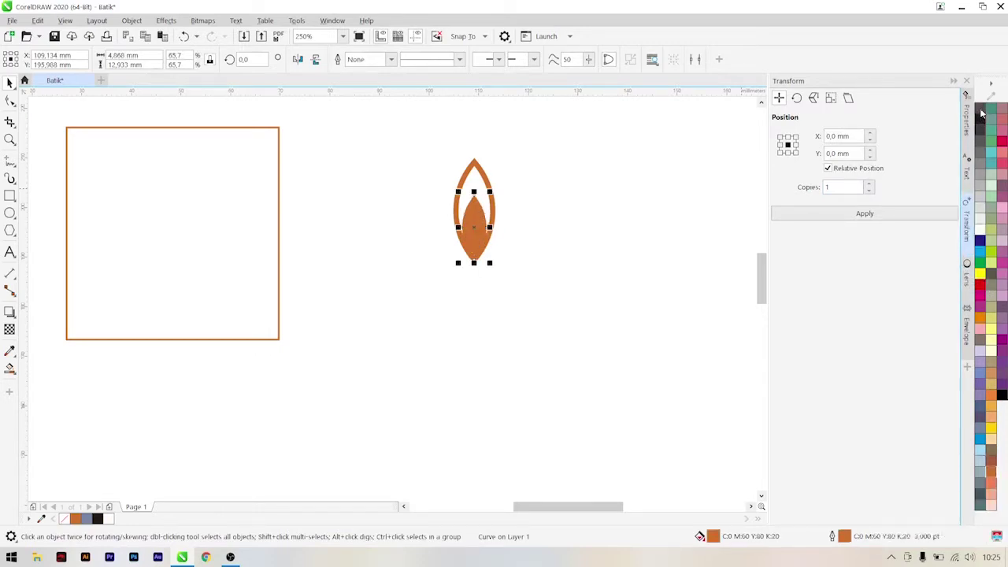
click(541, 245)
scroll(539, 241, down, 2)
scroll(524, 221, up, 2)
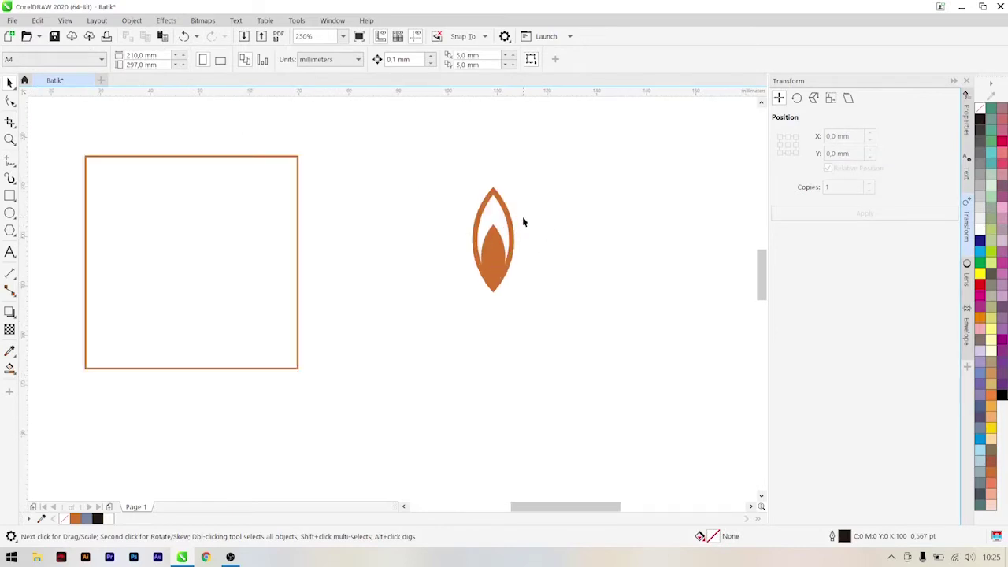
Group the inner and outer petal shapes.
scroll(513, 250, down, 2)
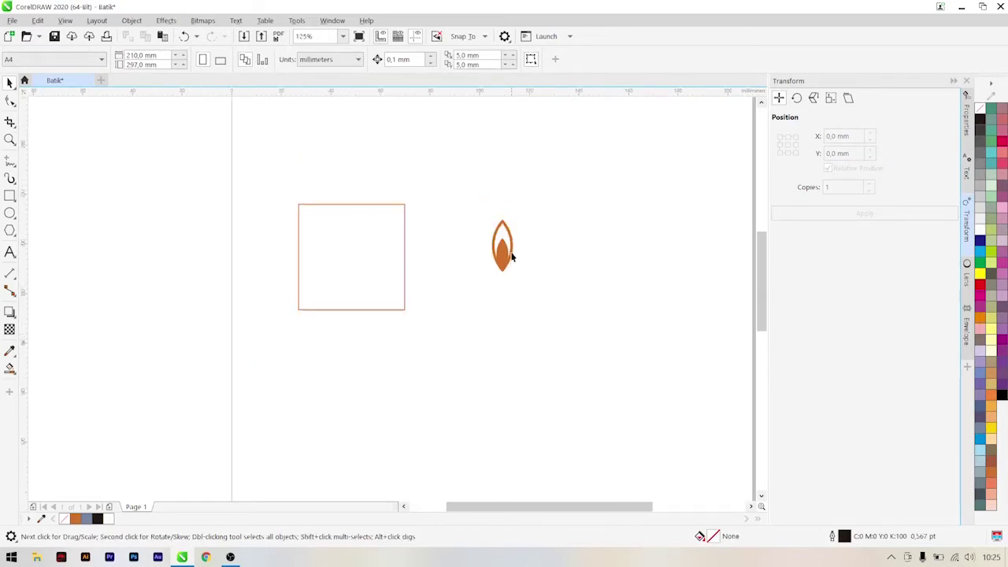
drag(531, 309, 469, 190)
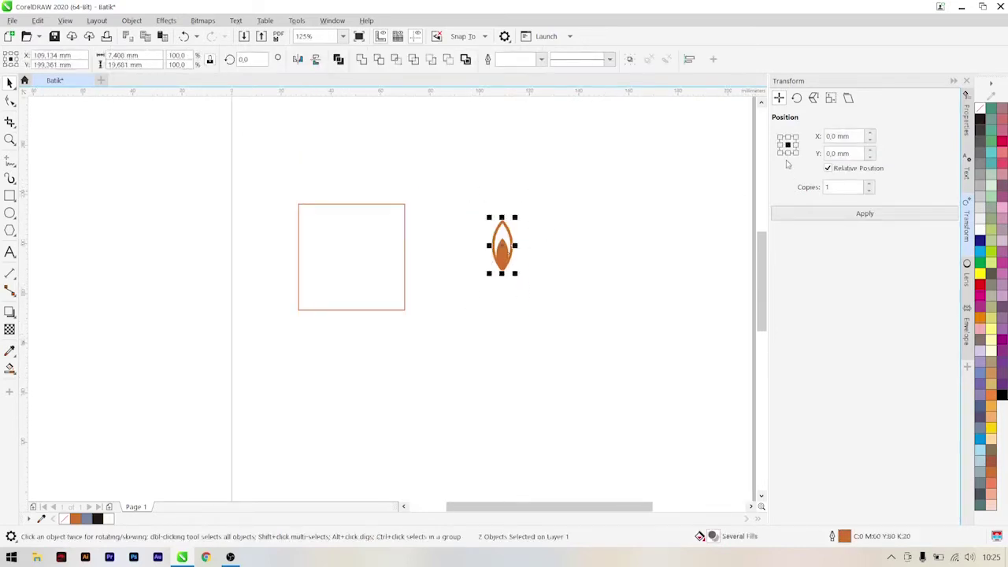
right_click(507, 257)
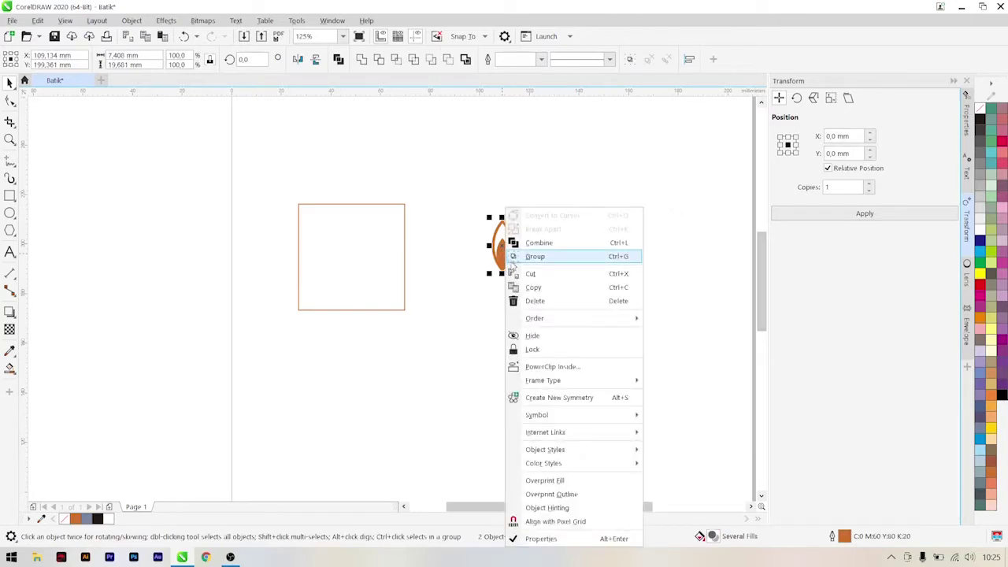
click(521, 257)
Place one copy of the petal group directly below the original, offset -19.681 mm vertically, and mirror it vertically.
click(787, 153)
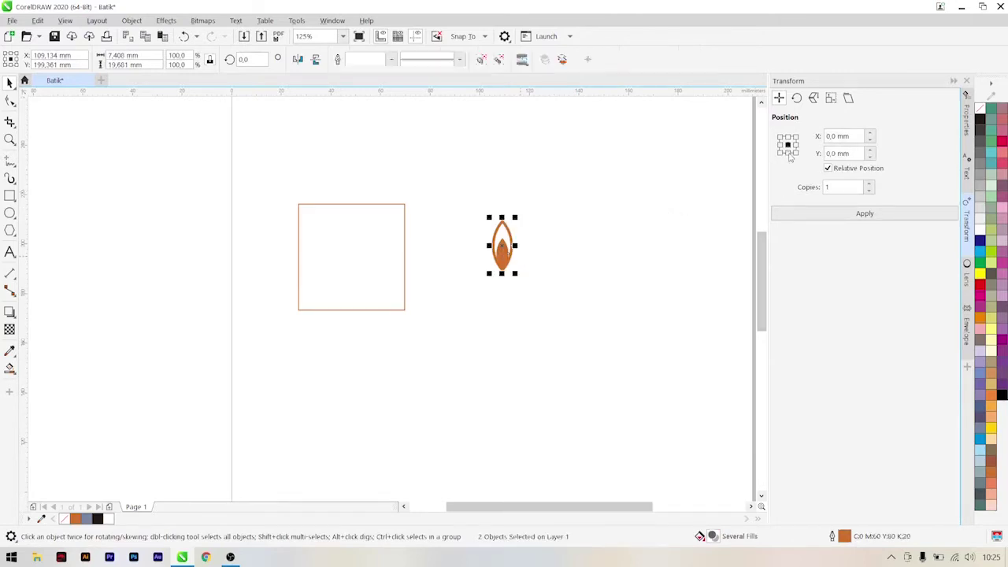
click(819, 213)
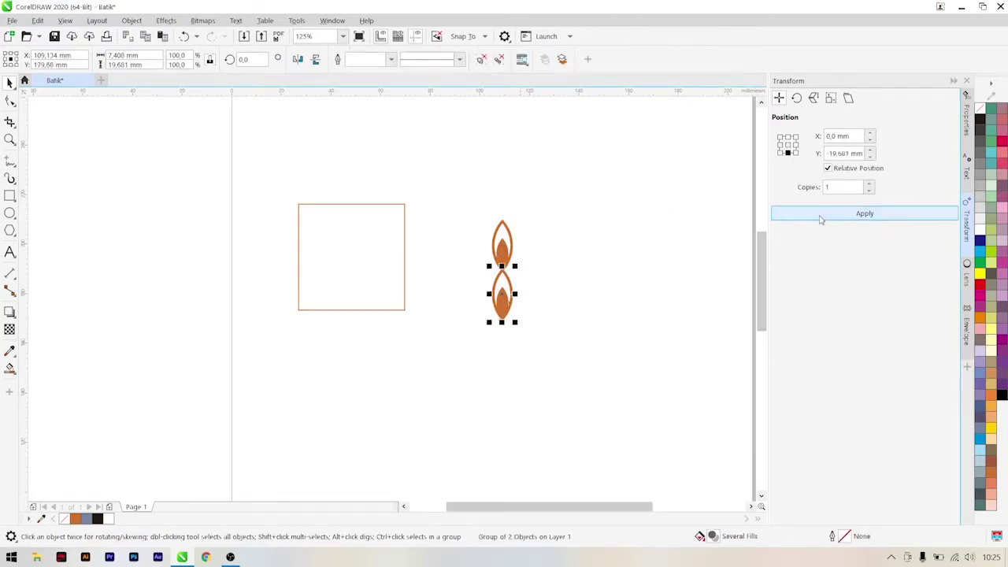
click(315, 60)
click(482, 218)
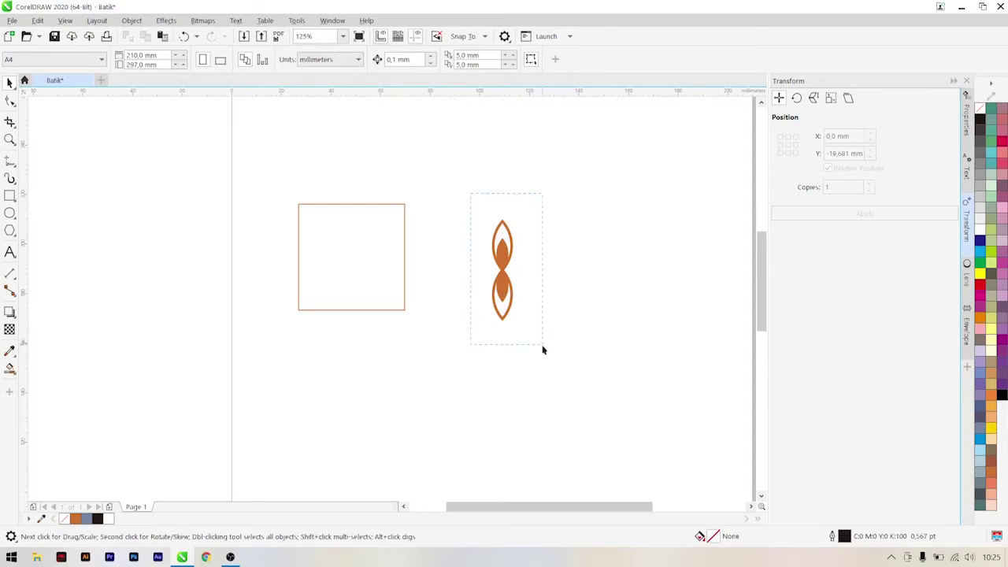
Group the upper petal and its mirrored copy below.
drag(542, 349, 542, 351)
right_click(502, 287)
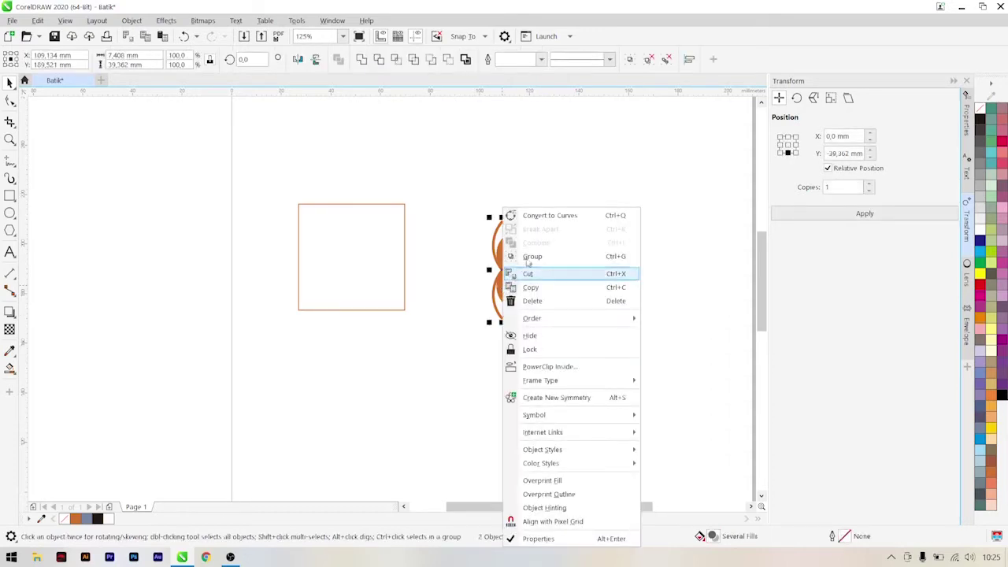
click(529, 260)
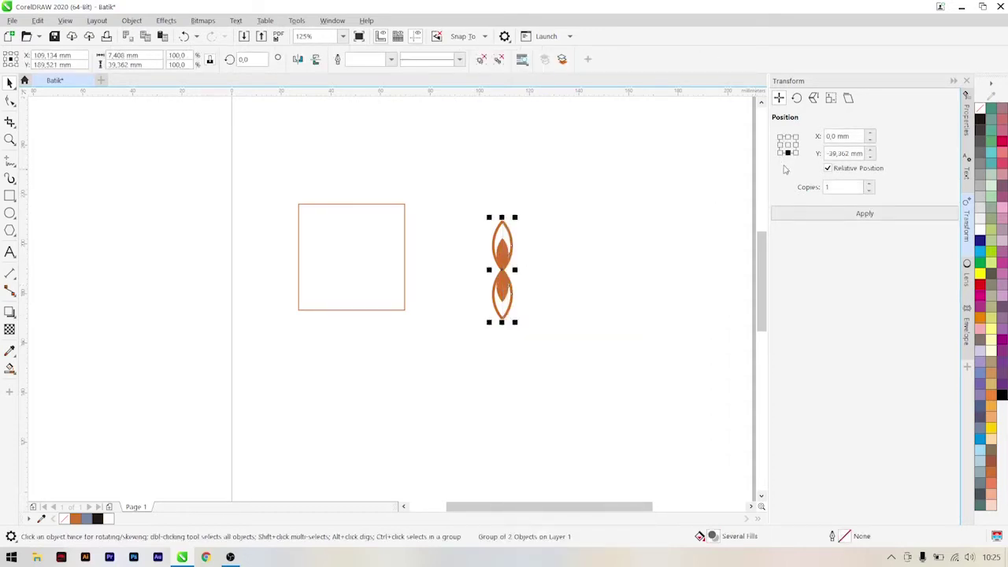
Make one copy of the petal pair in place about its centre and rotate it by 90 degrees.
click(788, 145)
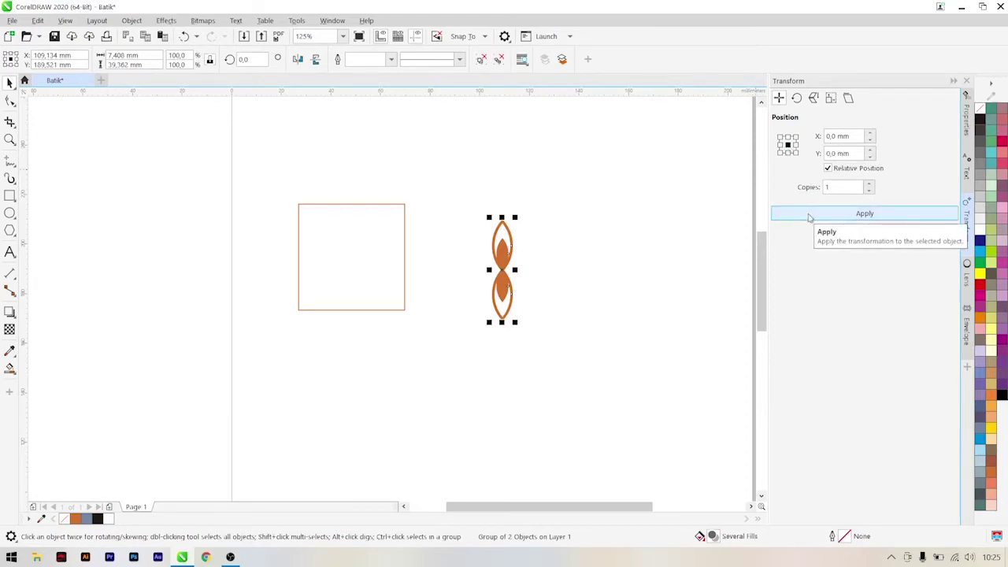
click(810, 215)
click(244, 60)
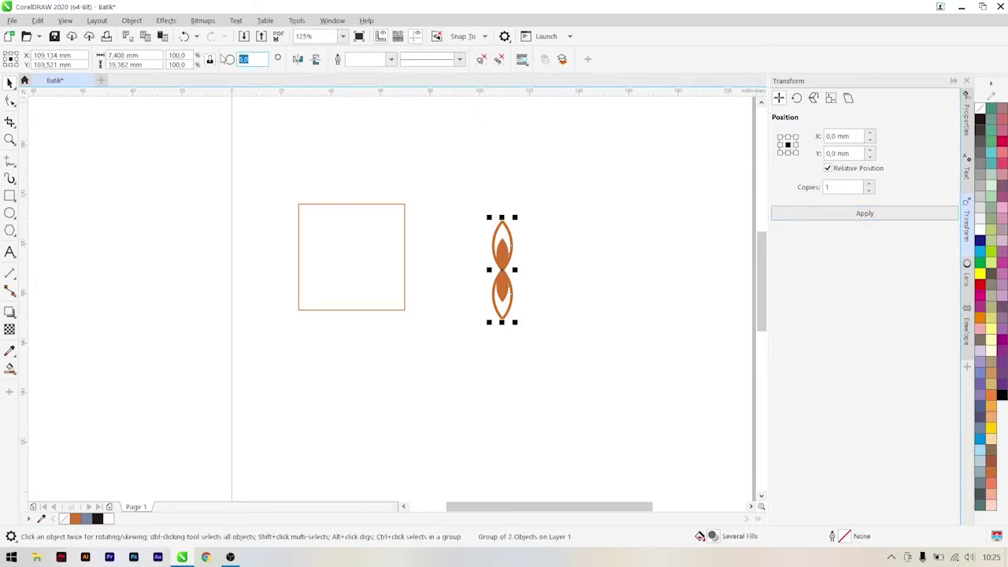
text(90)
key(Return)
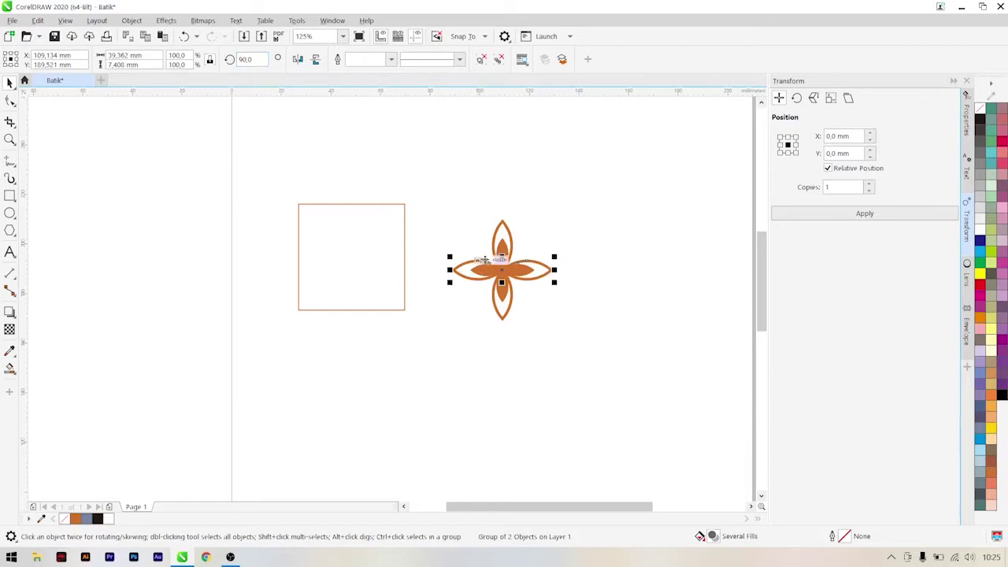
Group the vertical and horizontal petal pairs into one flower and rotate it by 45 degrees.
click(579, 353)
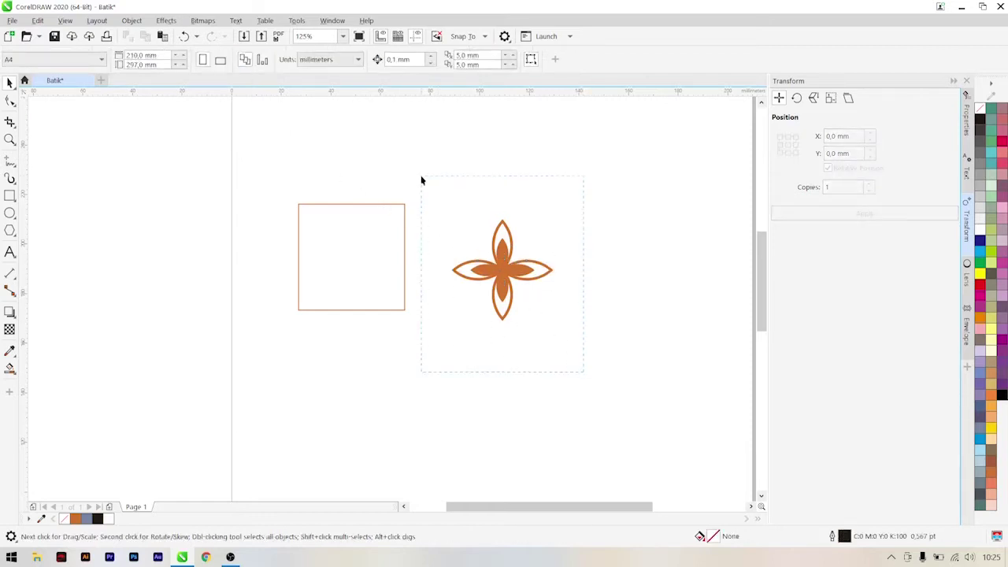
drag(421, 180, 421, 180)
right_click(510, 266)
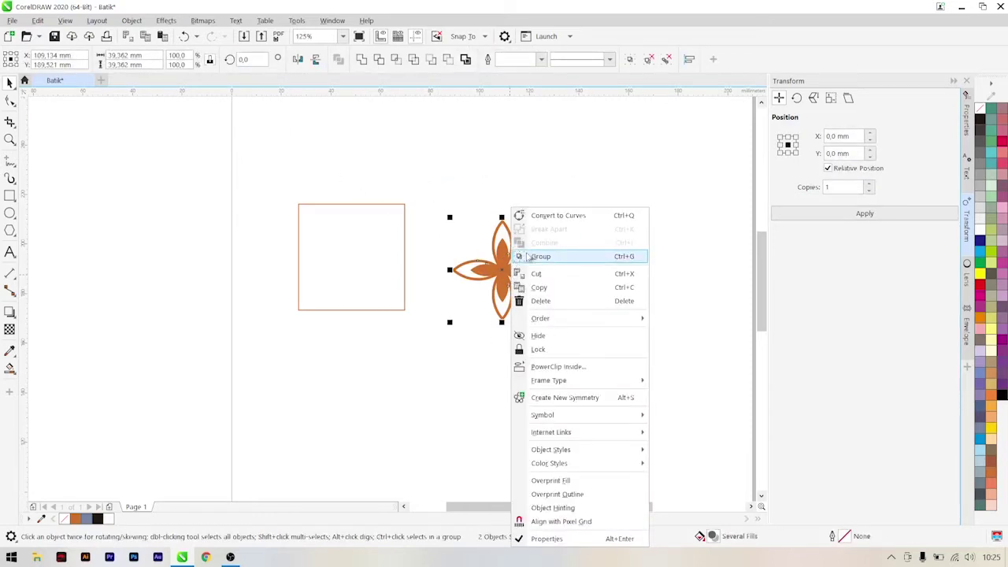
click(539, 257)
click(259, 59)
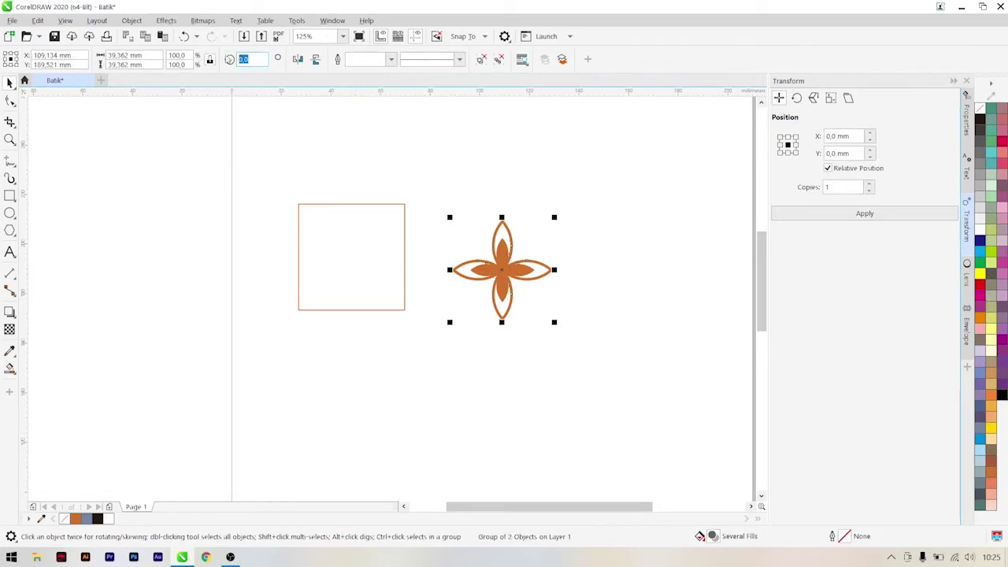
text(45)
key(Return)
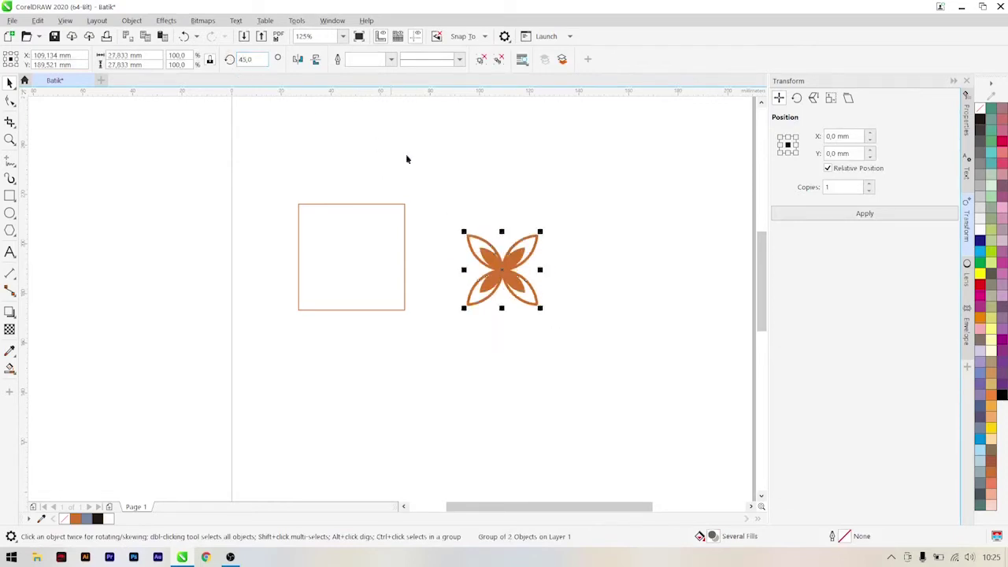
click(529, 206)
Draw a circle about 9.8 mm in diameter over the middle of the flower.
click(10, 213)
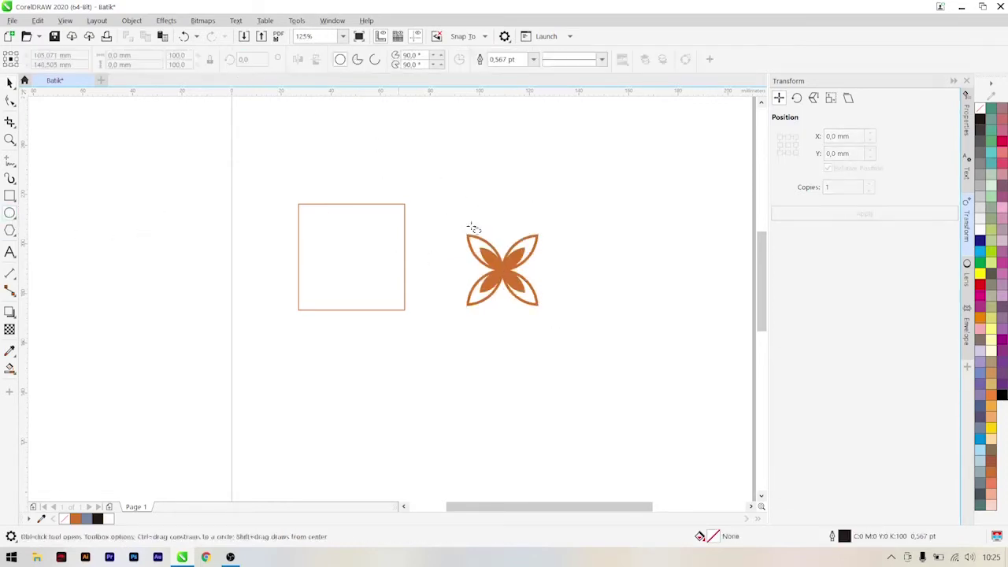
scroll(535, 272, up, 2)
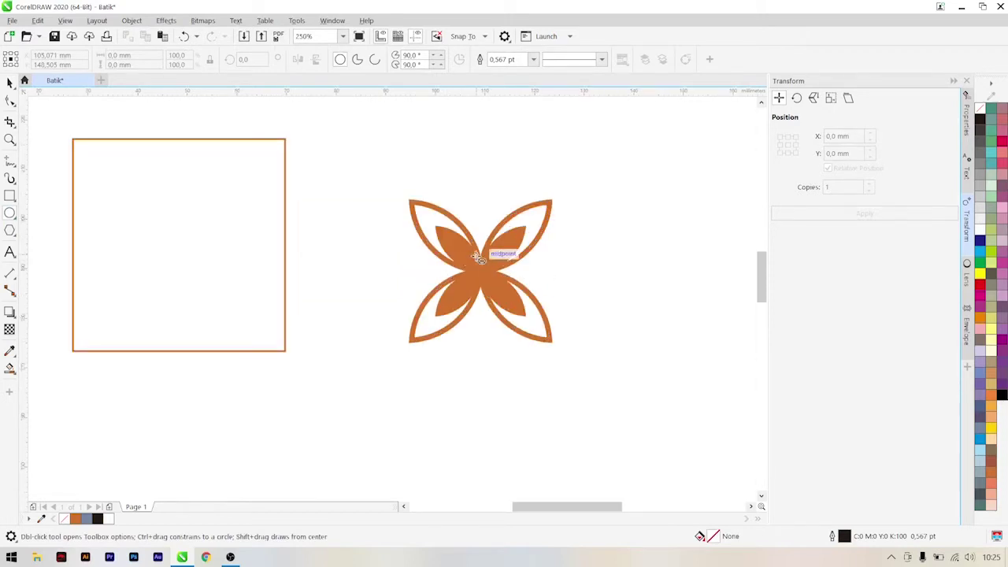
drag(483, 272, 489, 300)
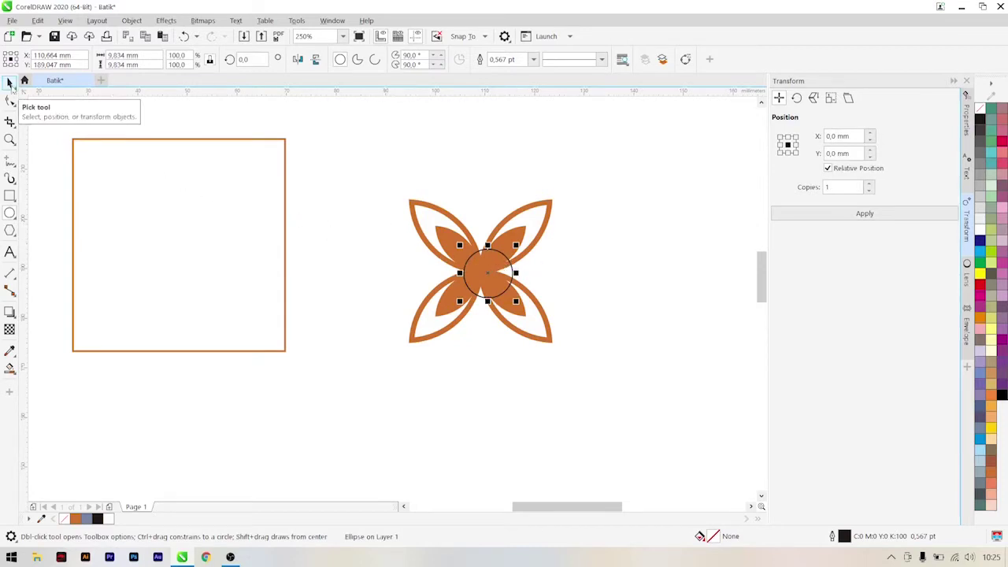
click(10, 82)
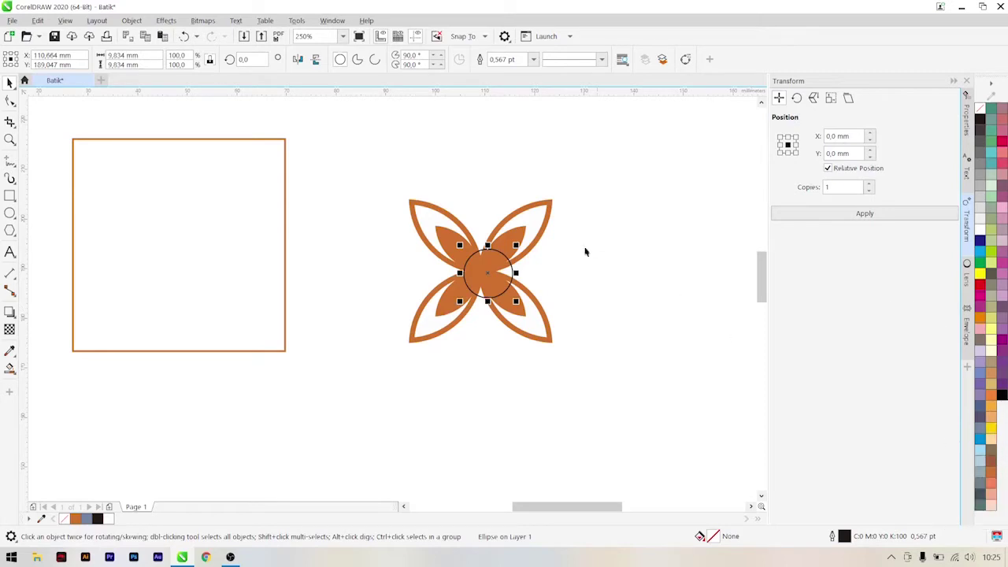
Align the circle's centre with the flower's centre, both horizontally and vertically.
click(536, 222)
click(491, 262)
click(542, 220)
click(531, 265)
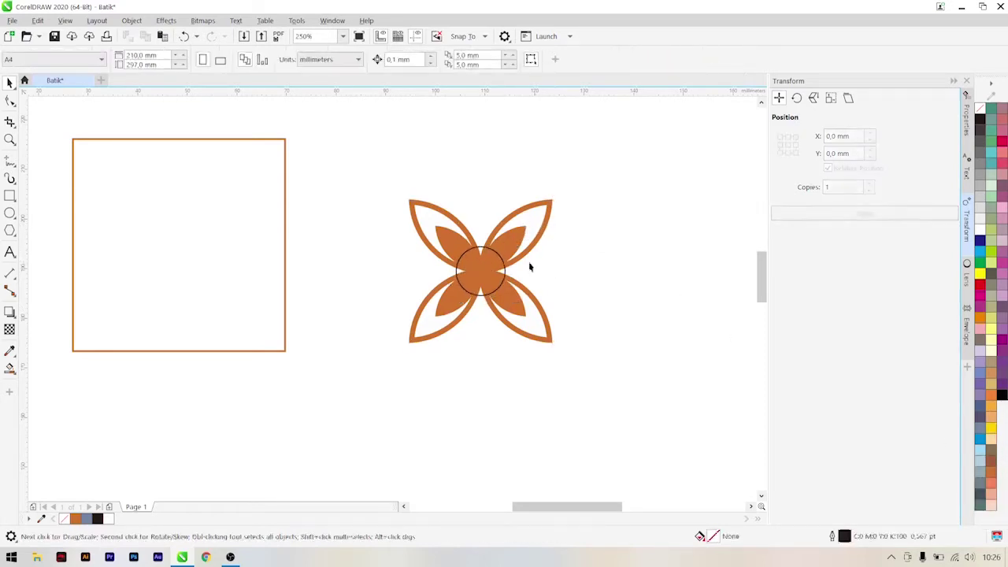
click(481, 273)
click(504, 271)
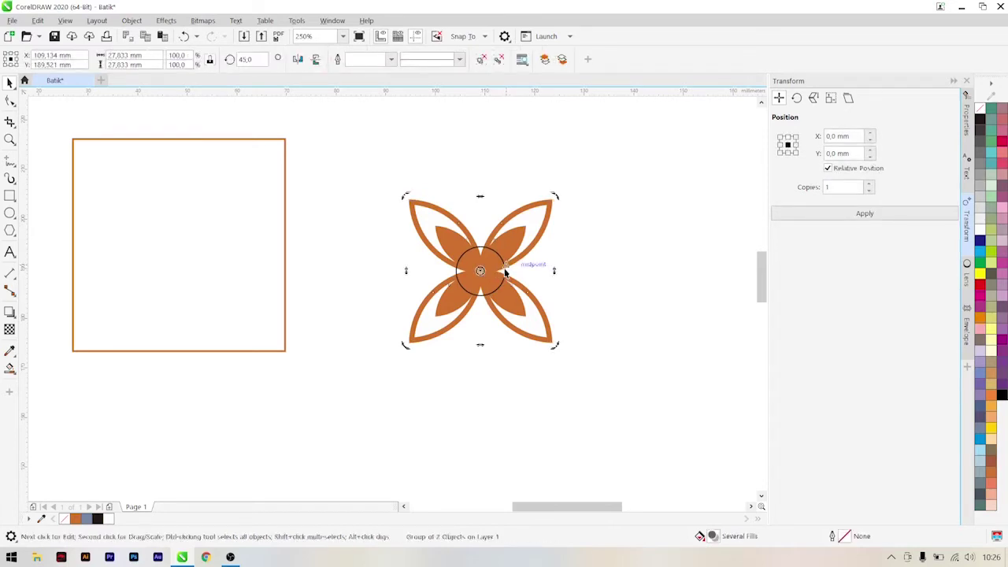
click(526, 269)
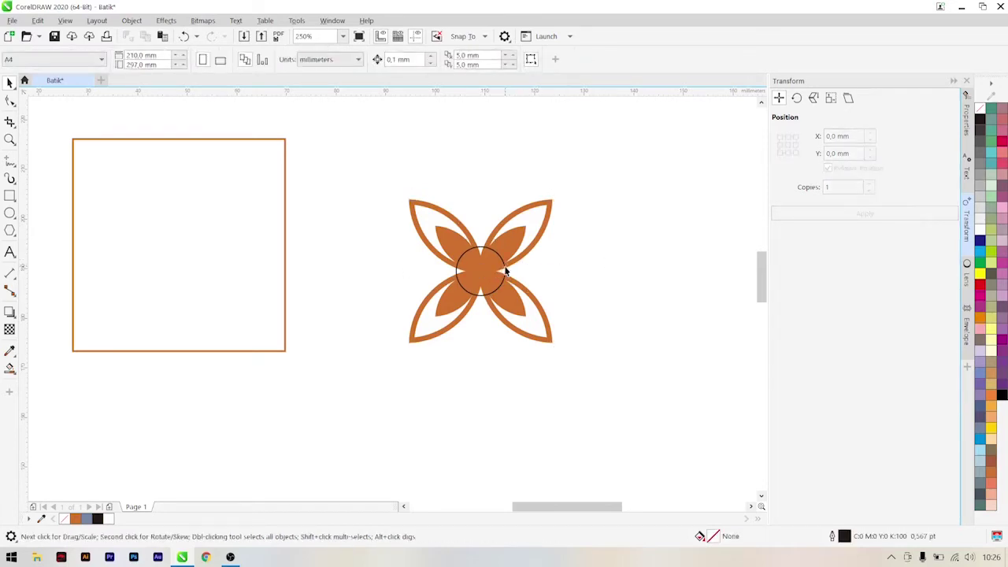
Fill the central circle with orange-brown (C0 M60 Y80 K20) and give it a white 4 pt outline.
click(506, 270)
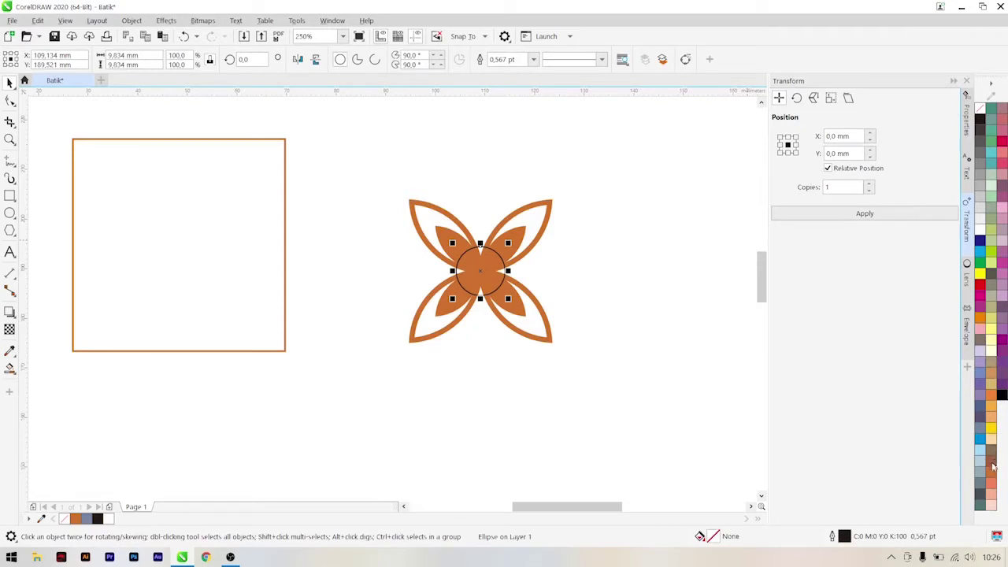
click(992, 468)
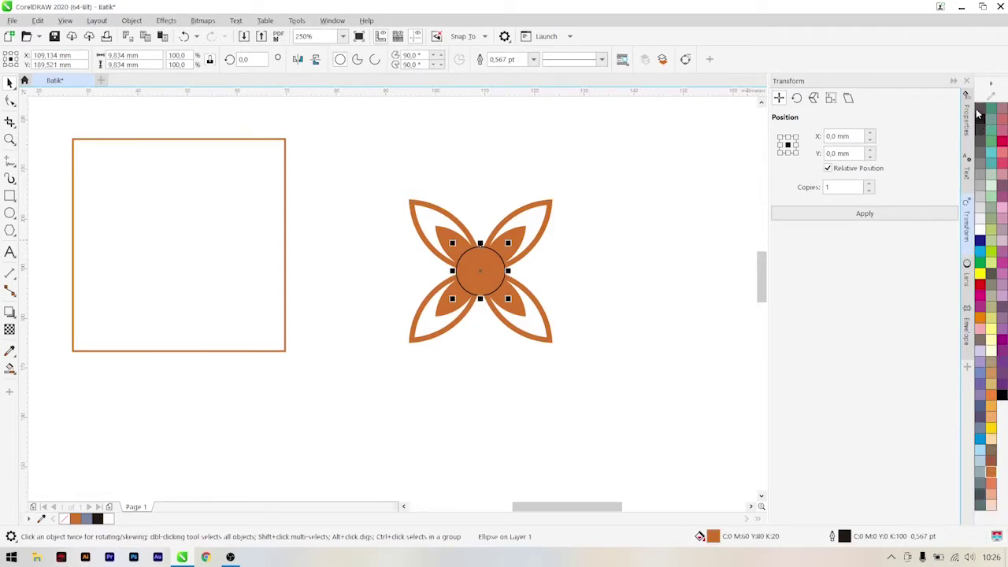
right_click(979, 228)
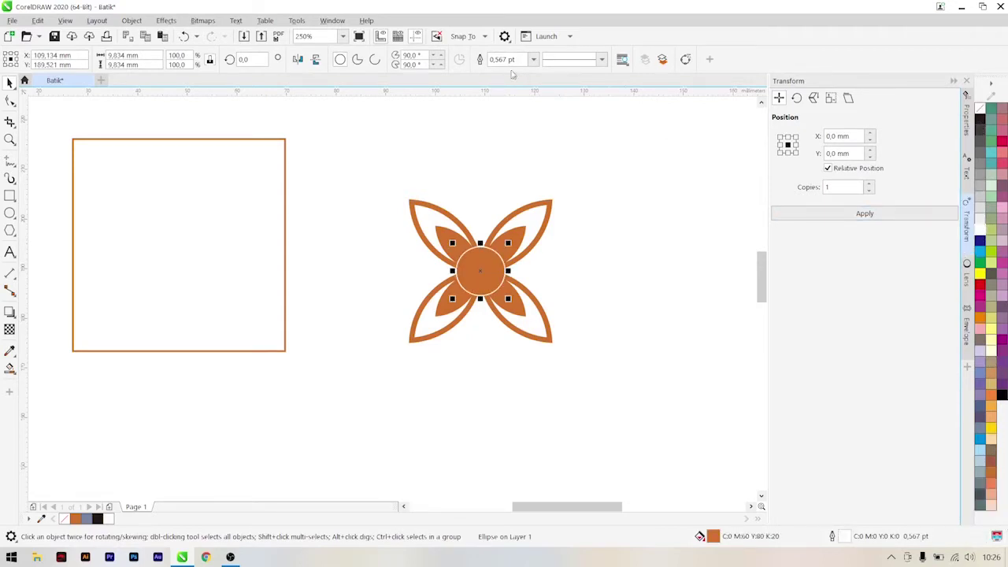
double_click(507, 59)
text(2)
key(Return)
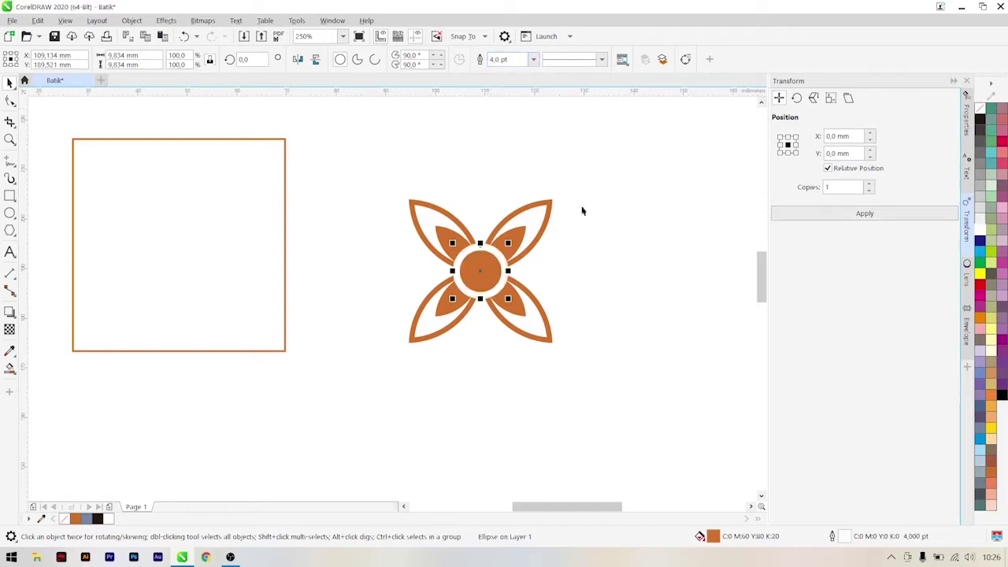
click(590, 237)
click(497, 272)
shift+click(522, 235)
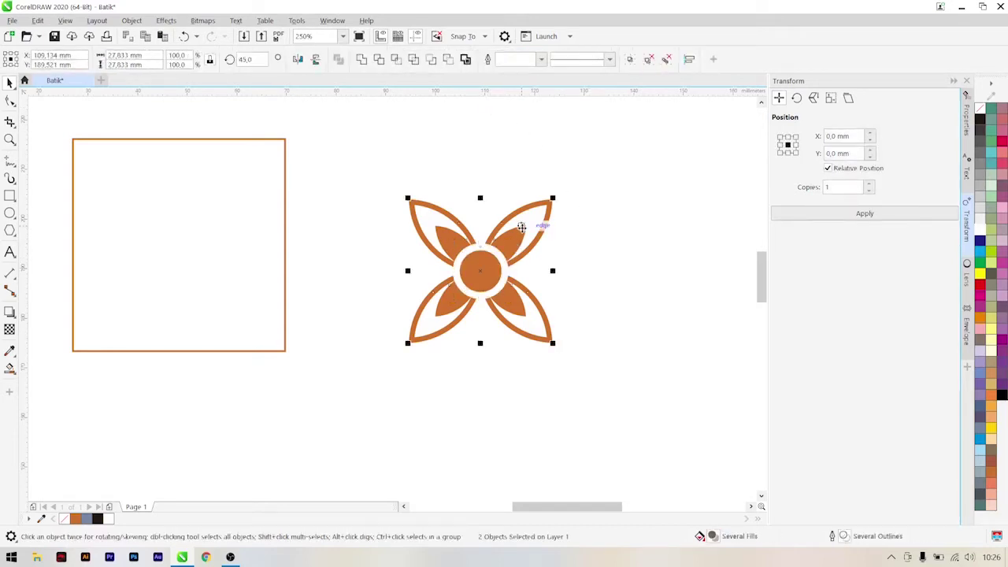
click(638, 249)
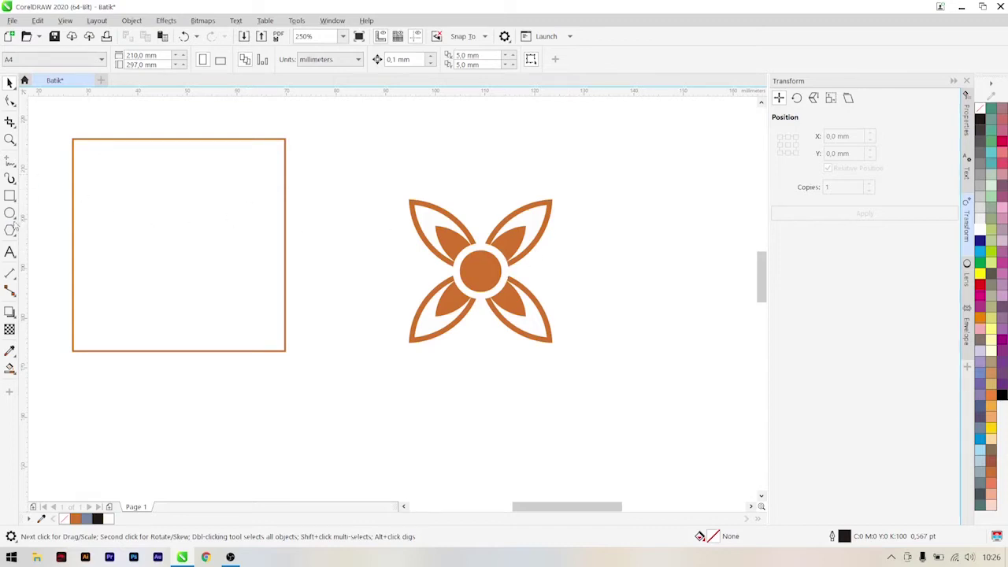
Draw a circle about 4.9 mm wide between the upper petals, filled with orange-brown (C0 M60 Y80 K20) and without outline.
click(9, 214)
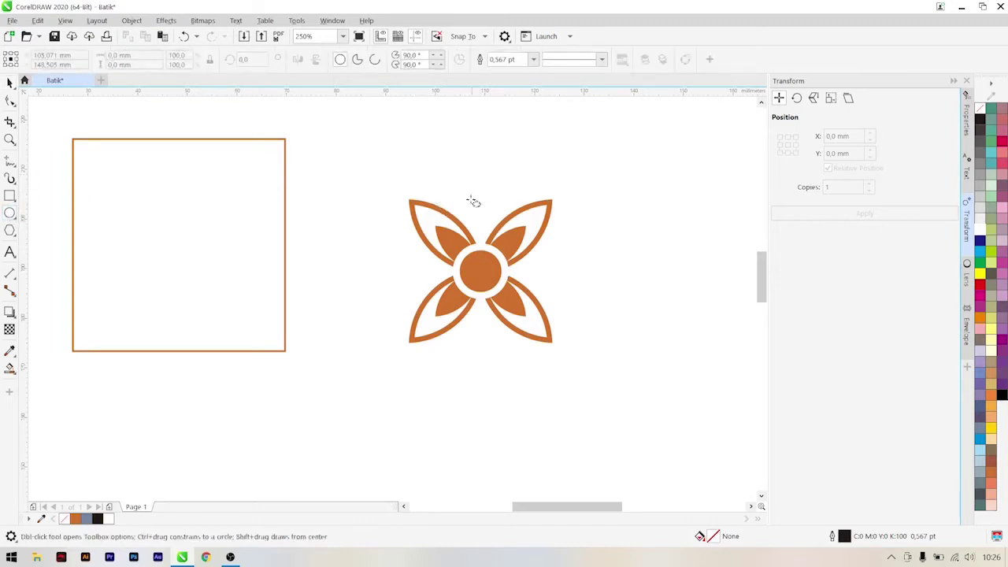
drag(465, 196, 488, 221)
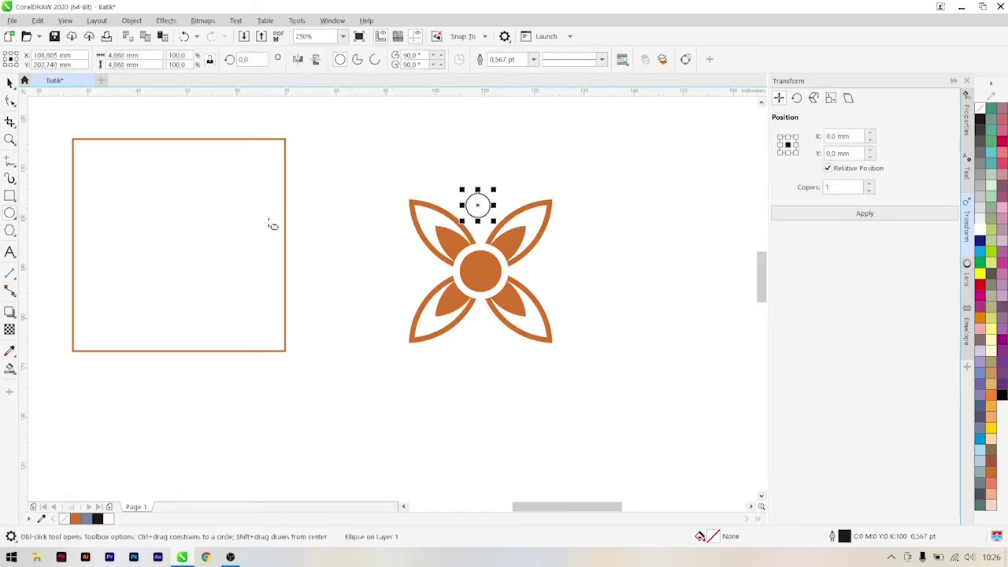
click(9, 83)
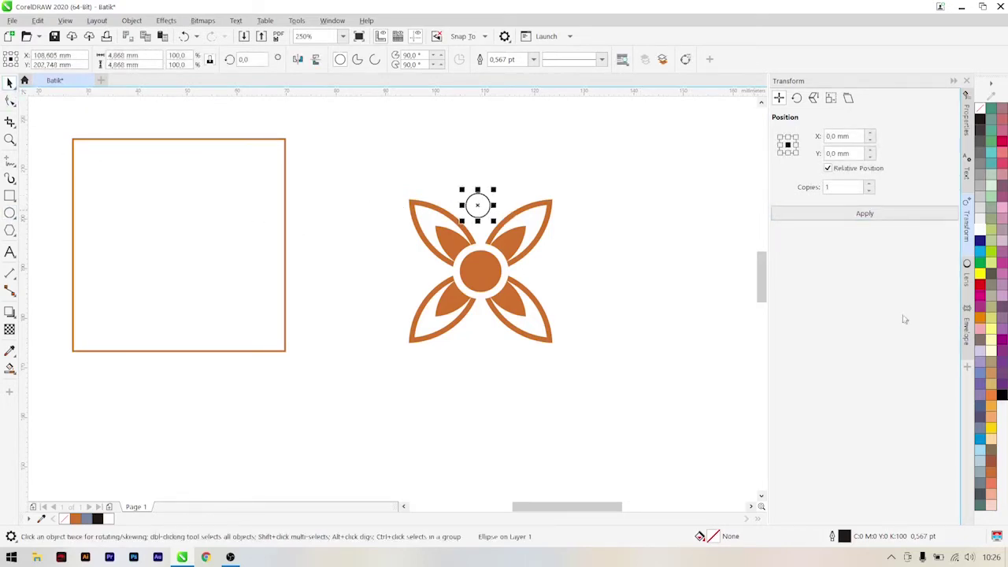
click(994, 471)
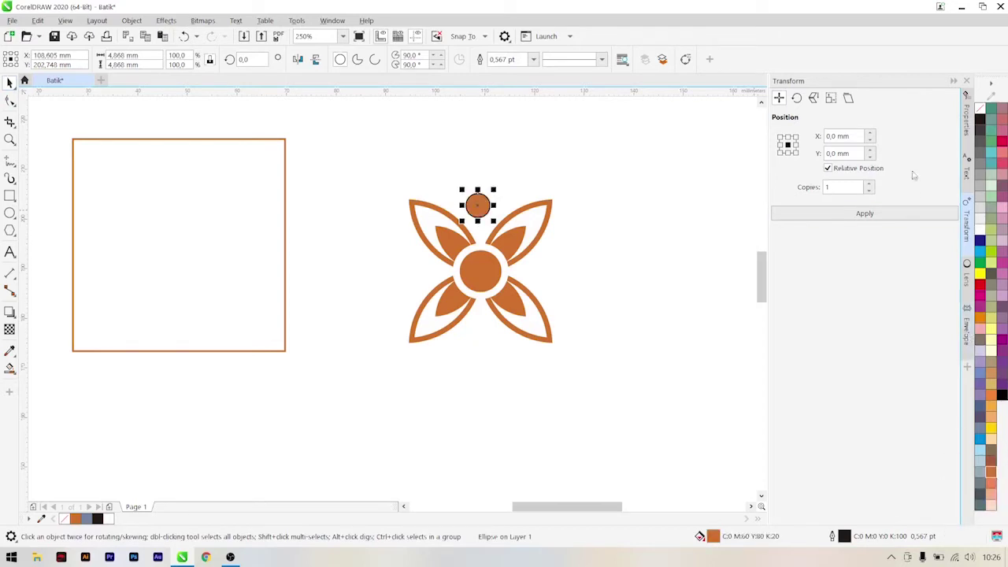
right_click(980, 110)
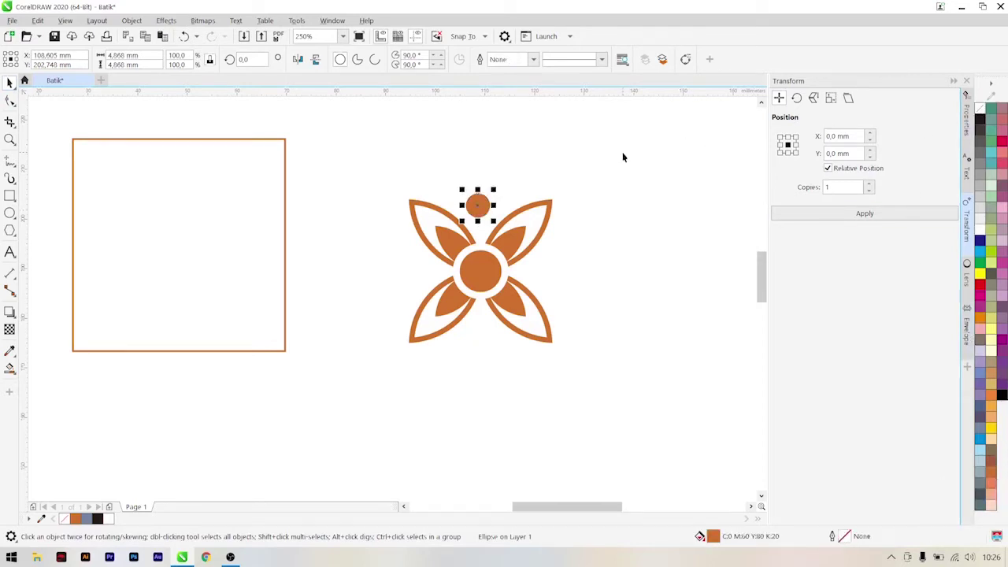
Align the small circle with the flower's top edge and centre it horizontally on the flower.
shift+click(519, 209)
key(b)
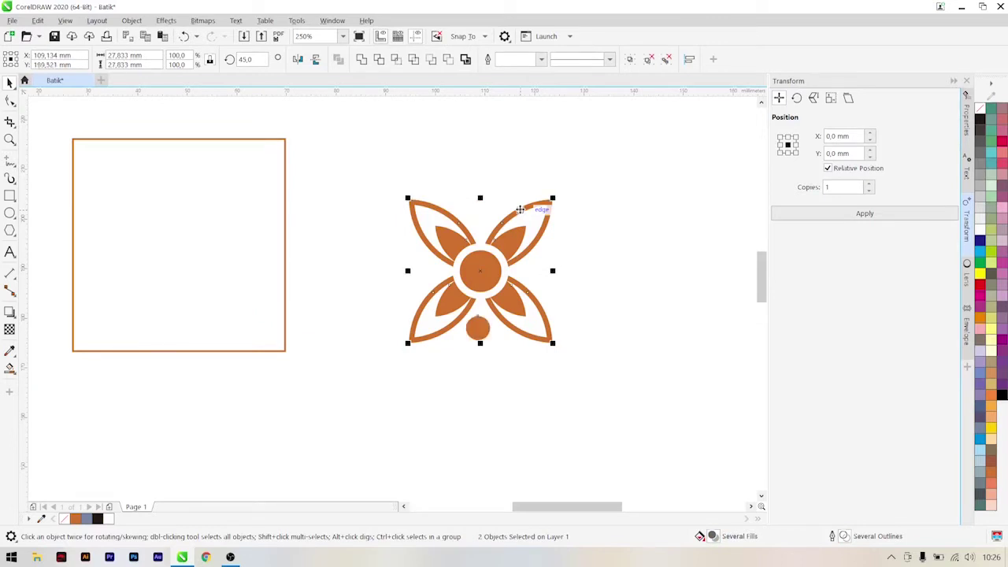
key(ctrl+z)
key(t)
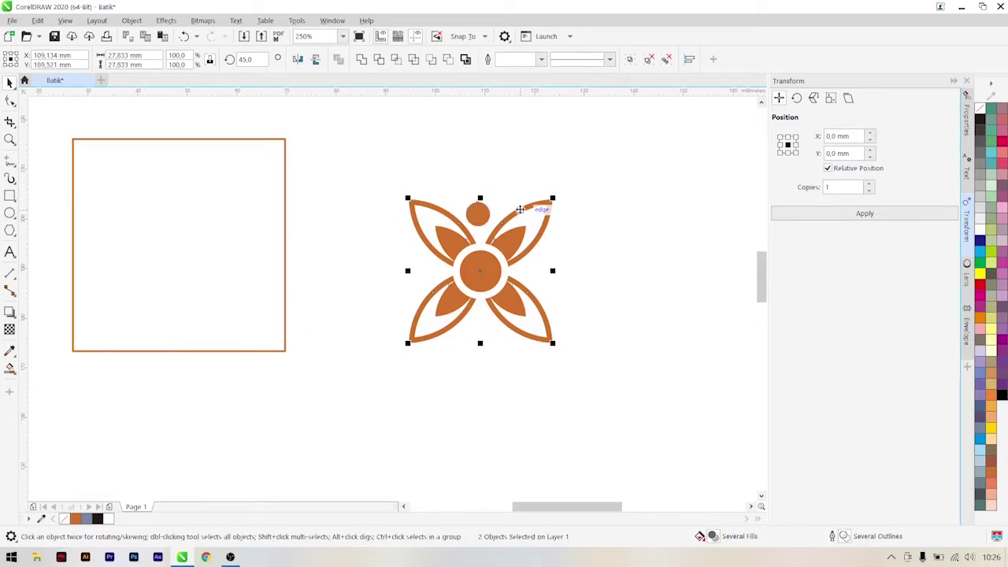
key(c)
key(Escape)
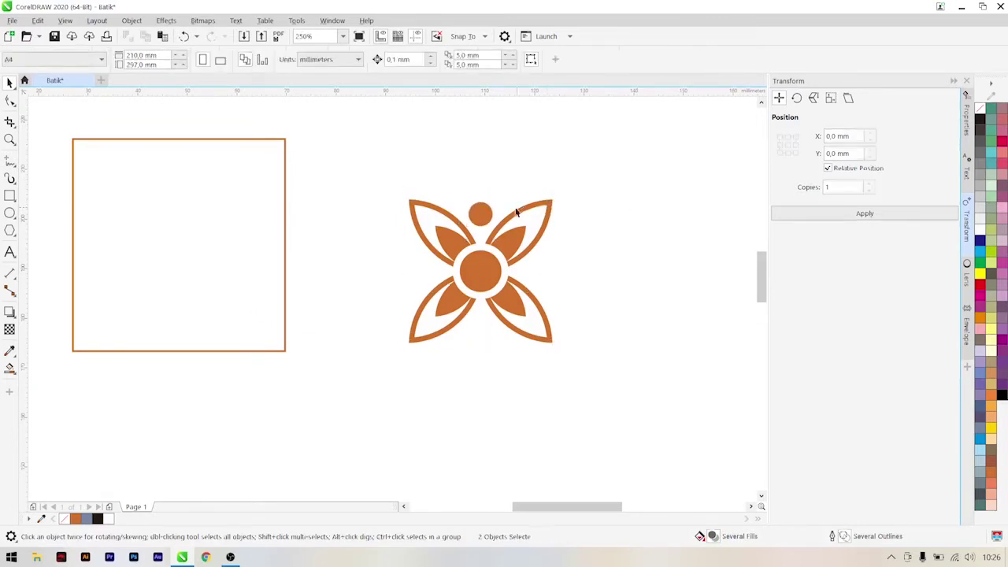
Shrink the small circle to about 3.4 mm around its centre and realign it with the flower's top edge.
click(478, 212)
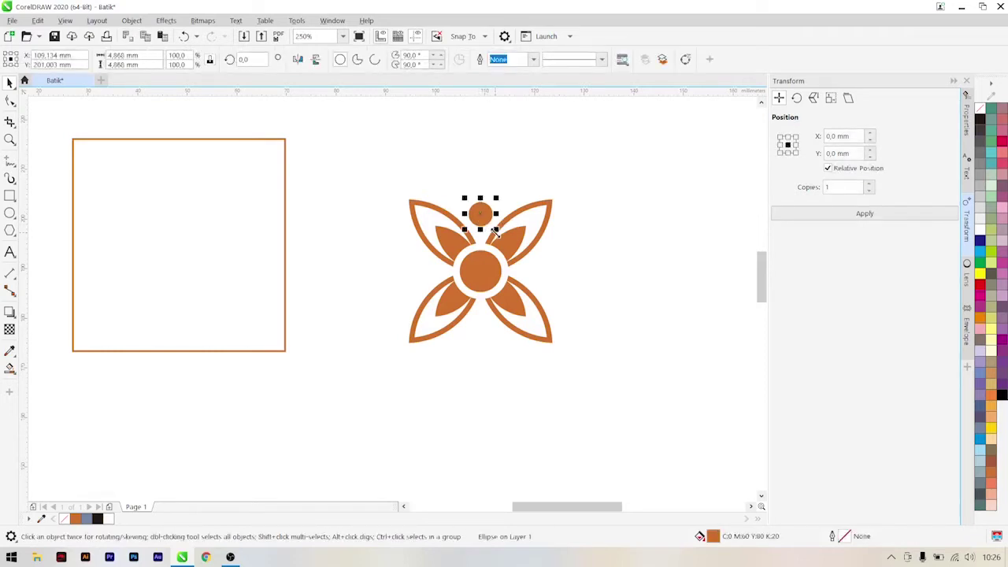
mouse_move(495, 228)
mouse_down()
mouse_move(508, 233)
mouse_move(495, 228)
mouse_up()
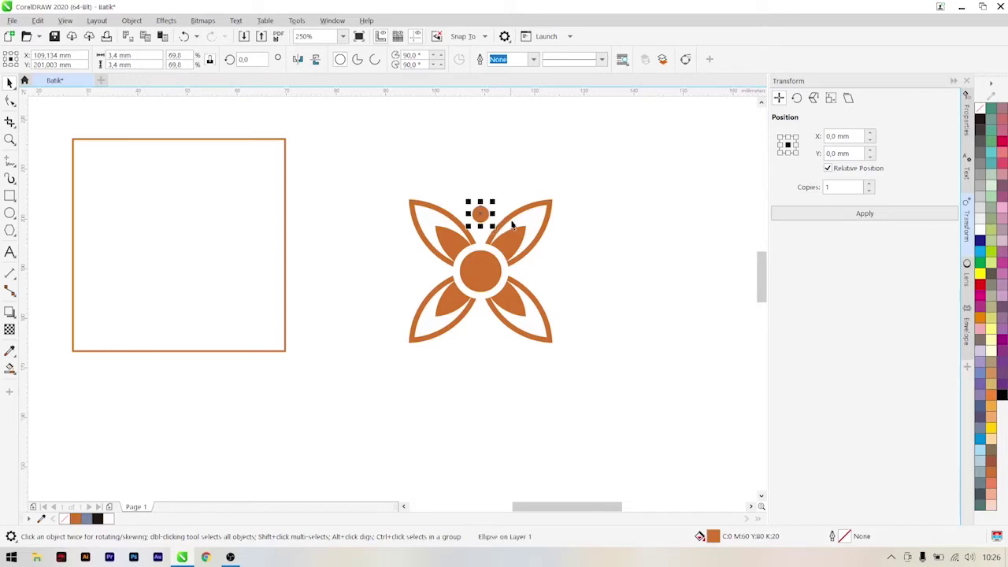
shift+click(517, 212)
click(606, 208)
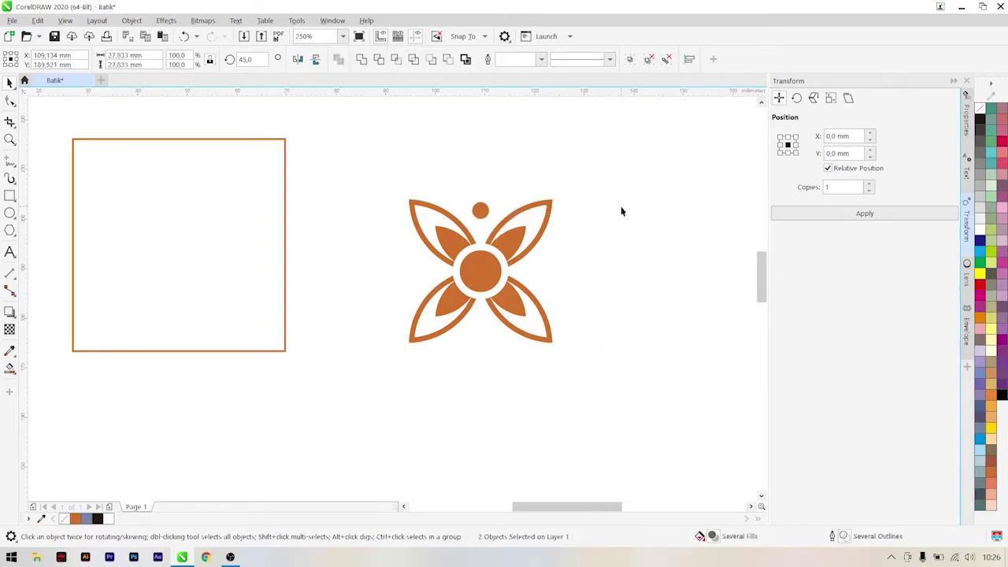
Duplicate the small top circle in place and align the copy with the flower's right edge, centred vertically.
click(484, 216)
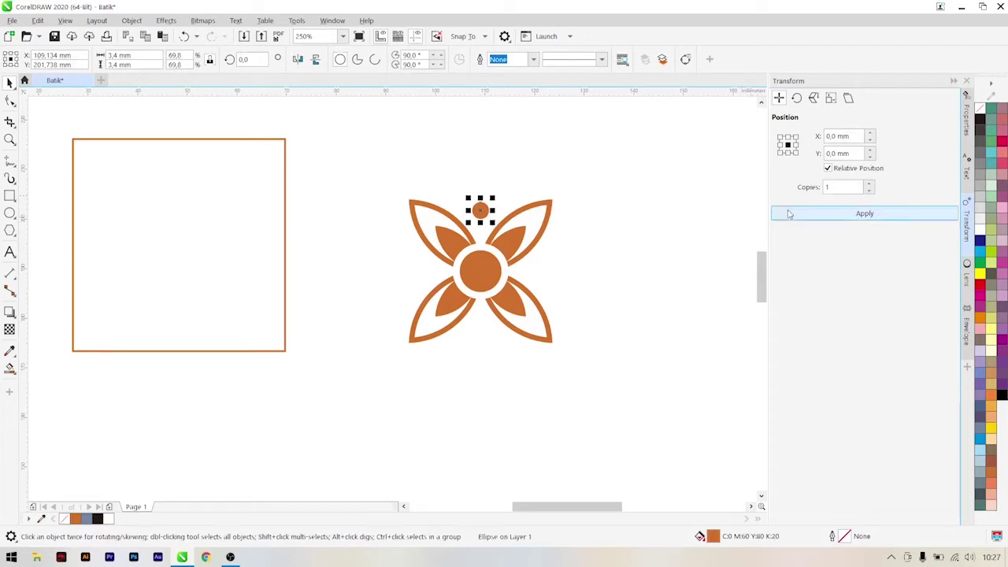
click(830, 213)
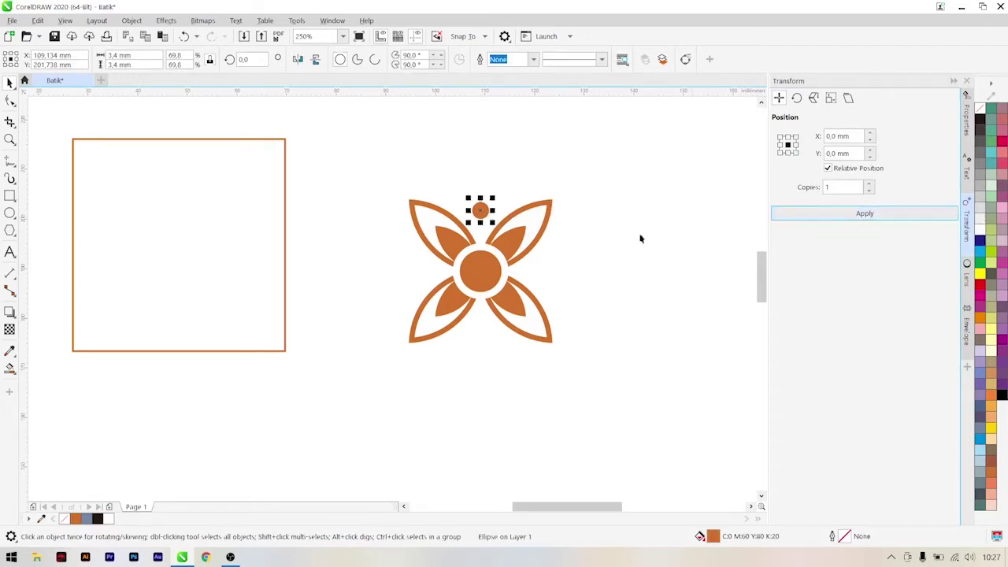
shift+click(538, 237)
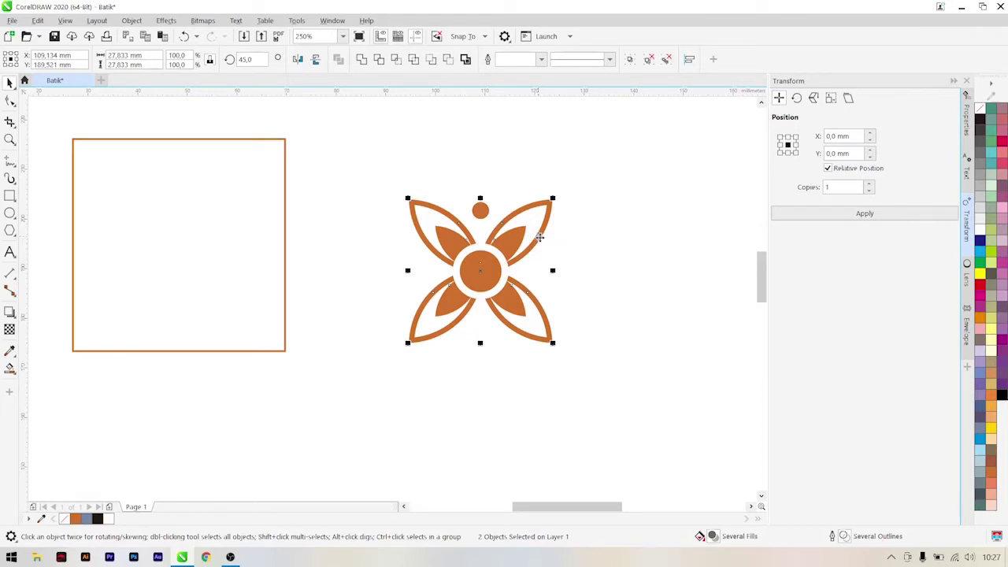
key(ctrl+r)
click(591, 234)
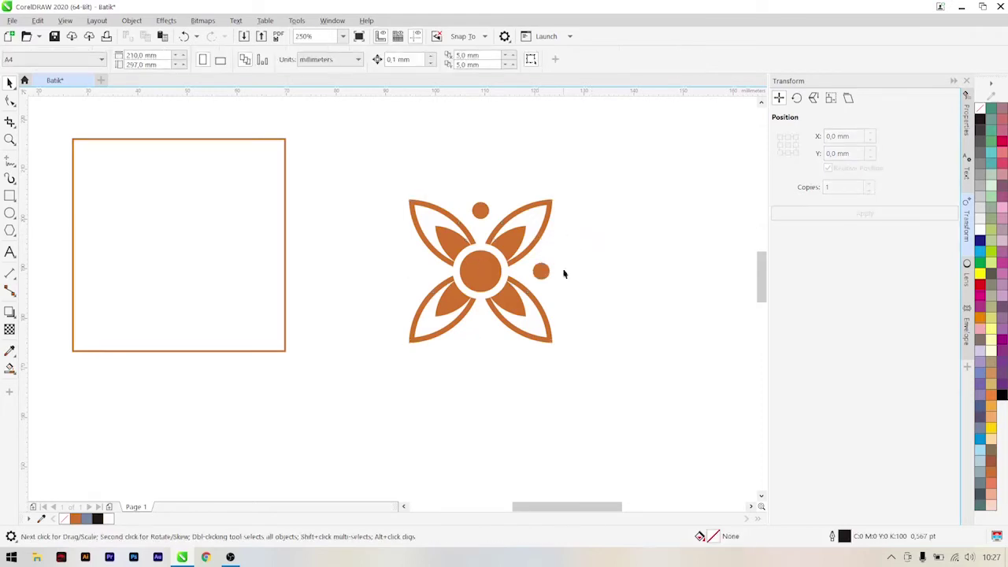
Duplicate the right-hand small circle in place and align the copy with the flower's left edge.
click(542, 273)
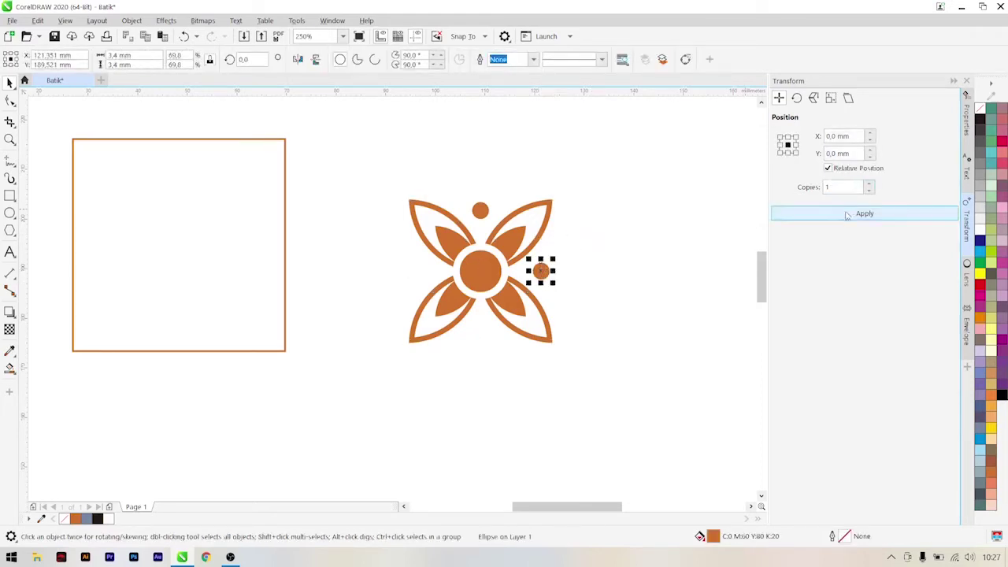
shift+click(442, 314)
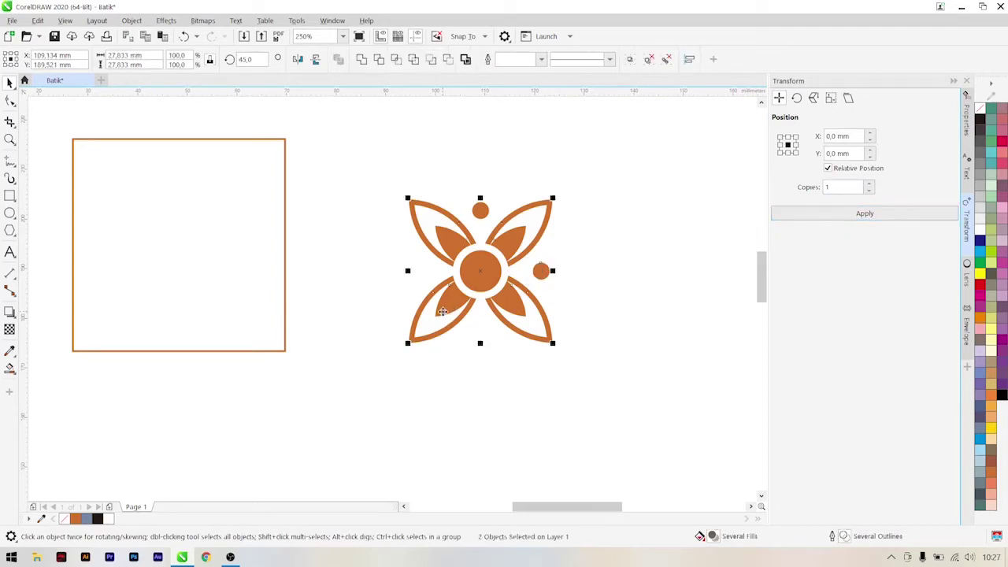
key(ctrl+d)
click(615, 287)
Duplicate the left-hand small circle in place and align the copy with the flower's bottom edge, centred horizontally.
click(420, 271)
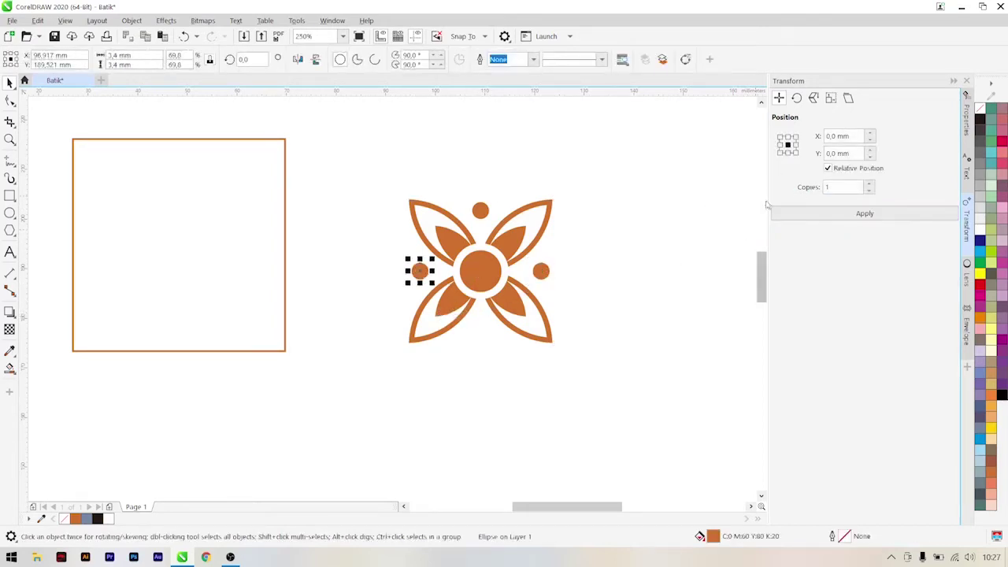
click(803, 216)
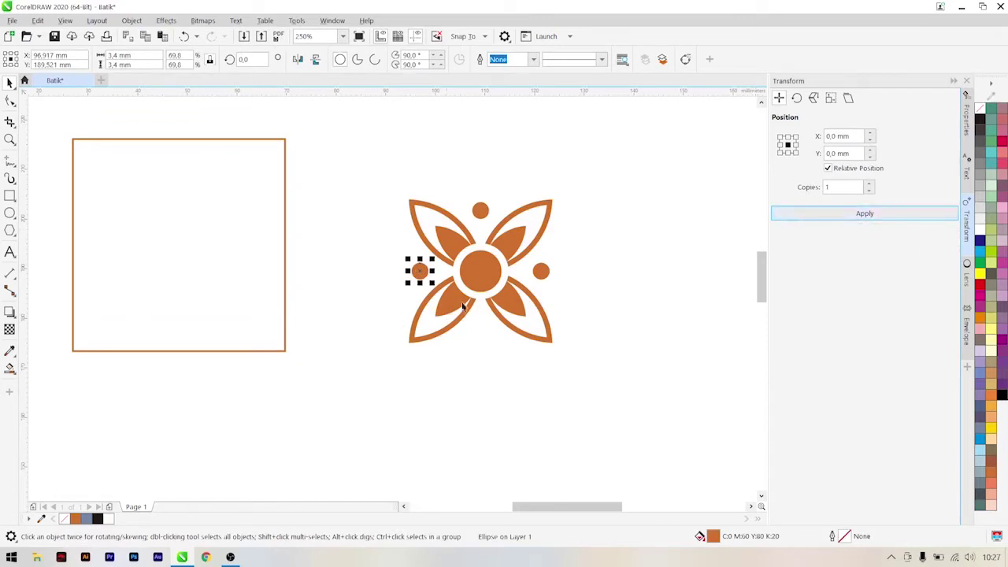
shift+click(519, 309)
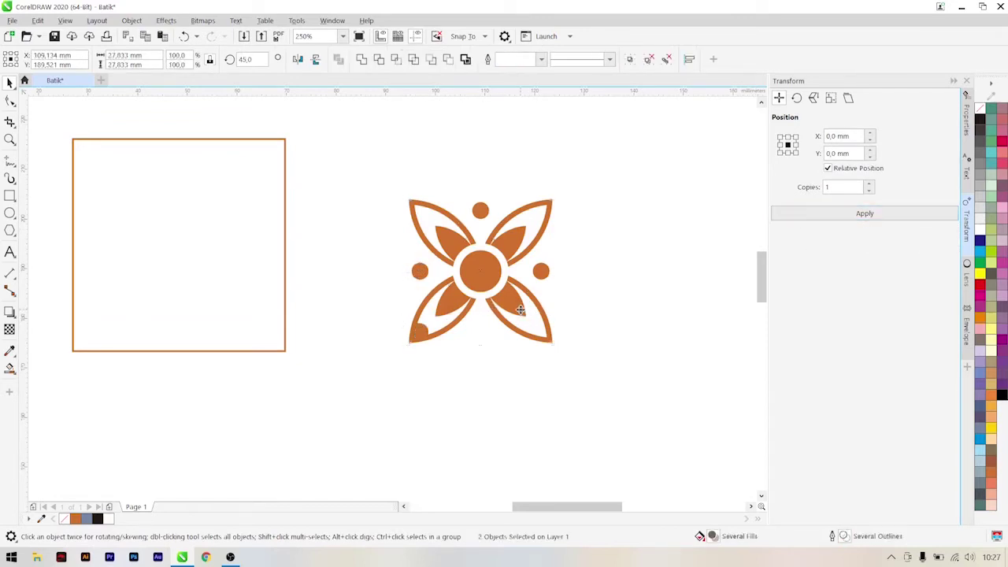
click(521, 416)
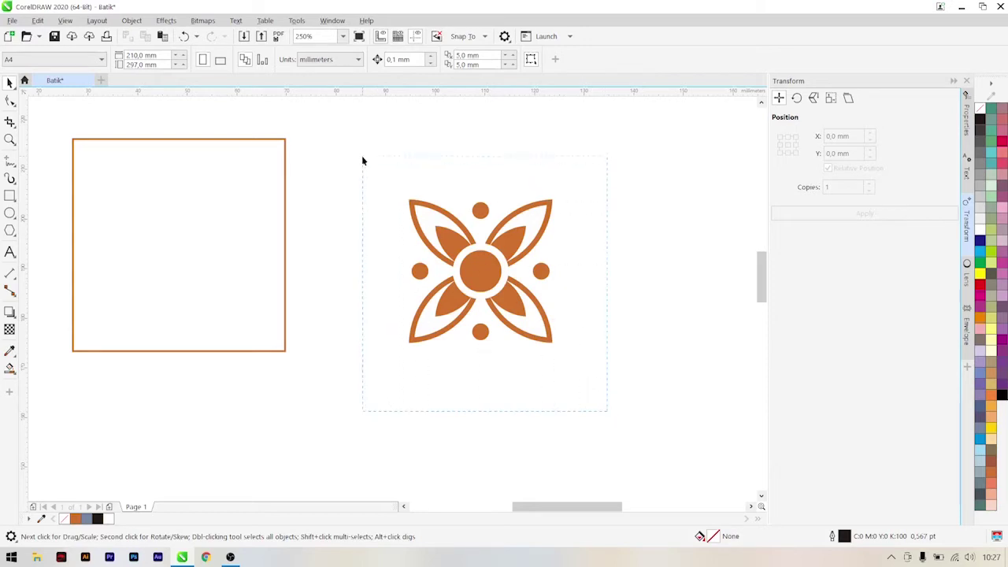
Group the petals, the central circle and the four small circles into one flower object.
drag(362, 160, 362, 161)
right_click(480, 263)
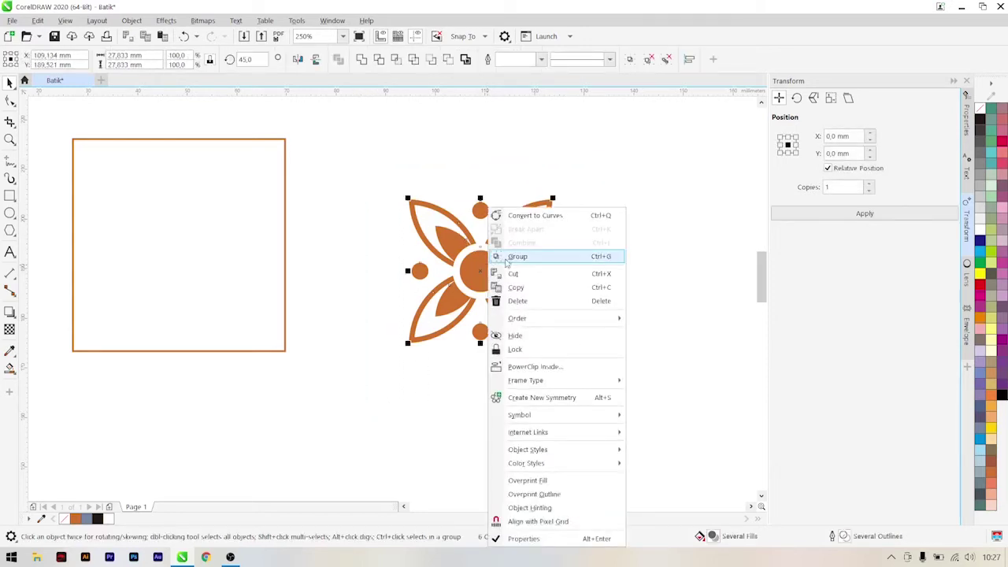
click(516, 257)
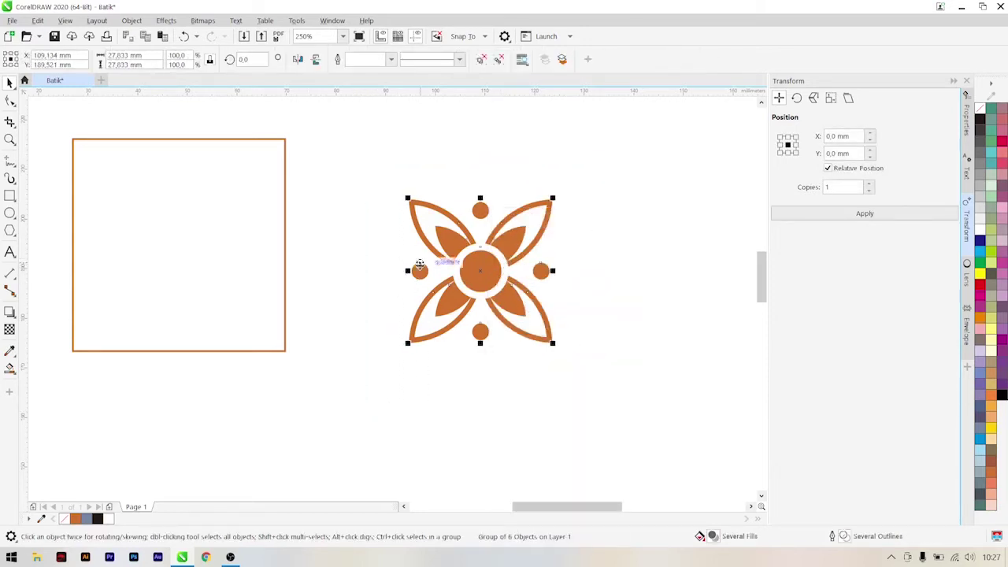
Centre the flower group horizontally and vertically inside the square outline.
shift+click(264, 256)
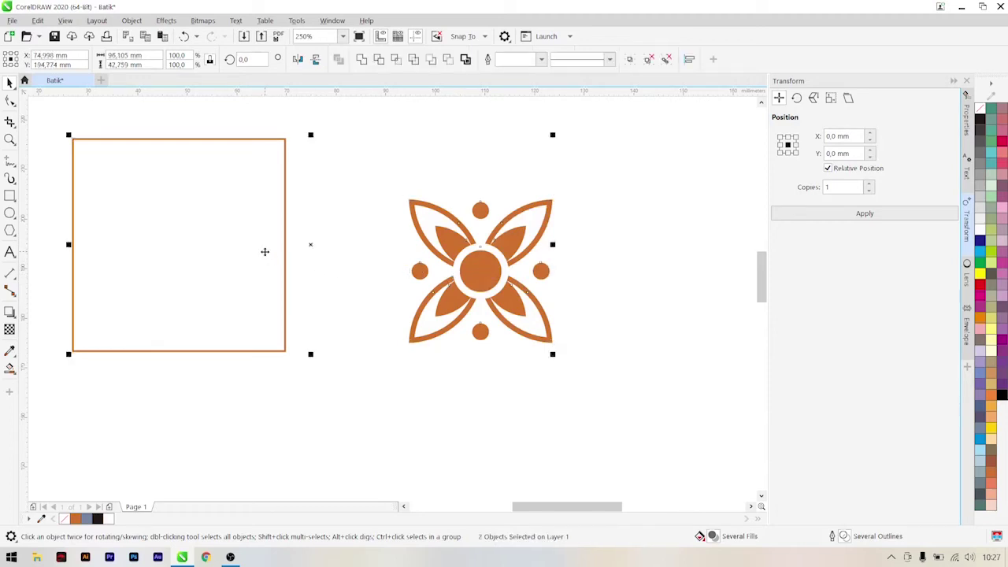
key(e)
key(c)
click(393, 236)
Shrink the square outline around its centre to about 34 mm so it frames the flower closely.
click(274, 220)
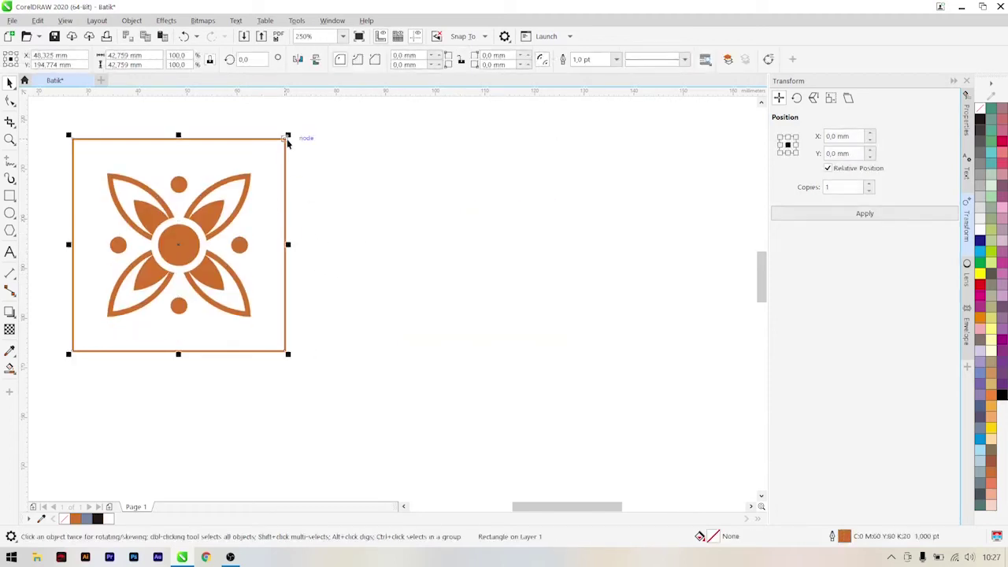
drag(286, 139, 267, 124)
key(ctrl+z)
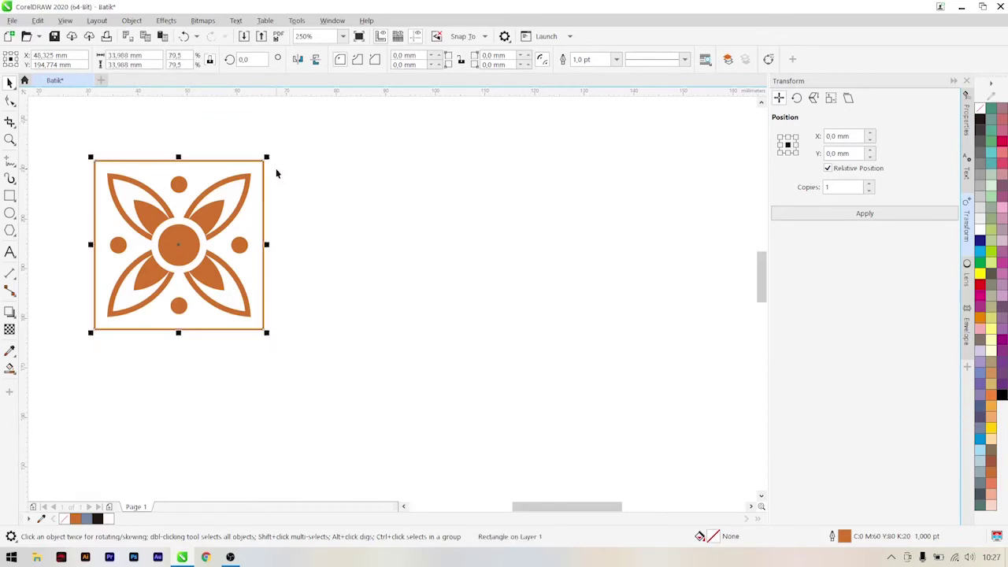
Set the square's outline width to 3 pt and shrink it slightly around its centre to about 33.6 mm.
triple_click(598, 60)
text(3)
key(Return)
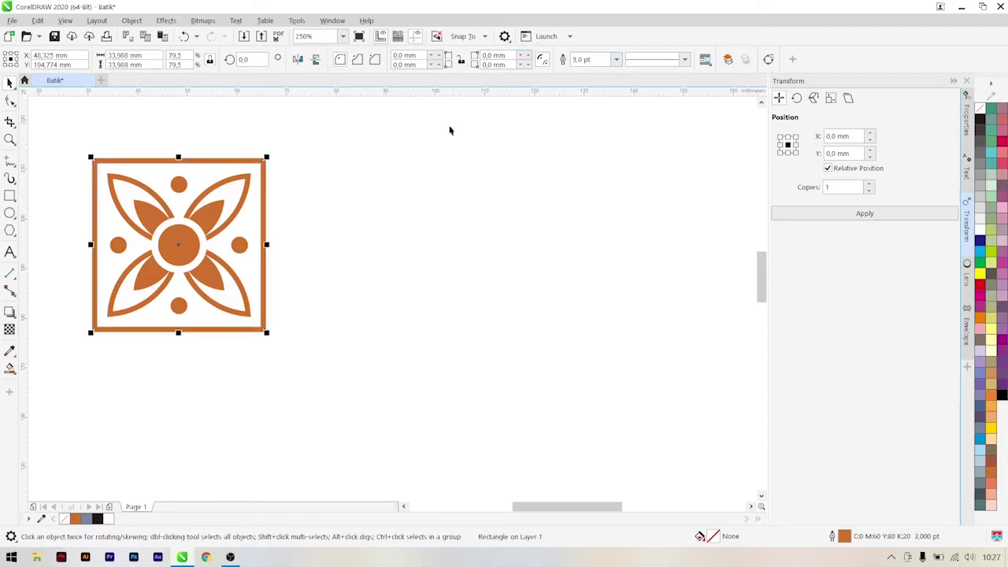
drag(266, 157, 266, 144)
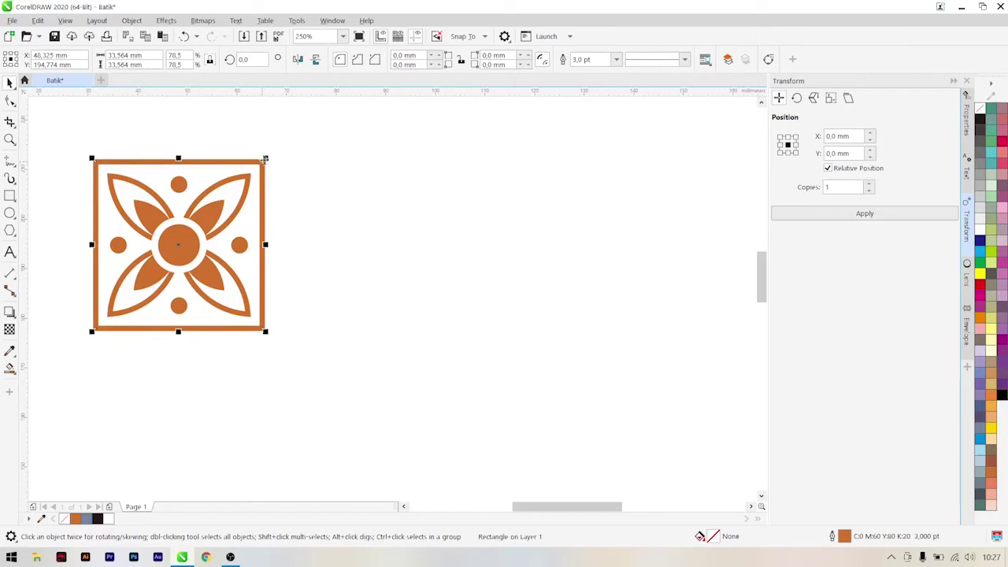
Examine the framed flower tile from a distance and up close, checking the gap between petals and frame.
scroll(272, 191, down, 2)
click(312, 220)
scroll(238, 226, down, 1)
scroll(238, 226, up, 1)
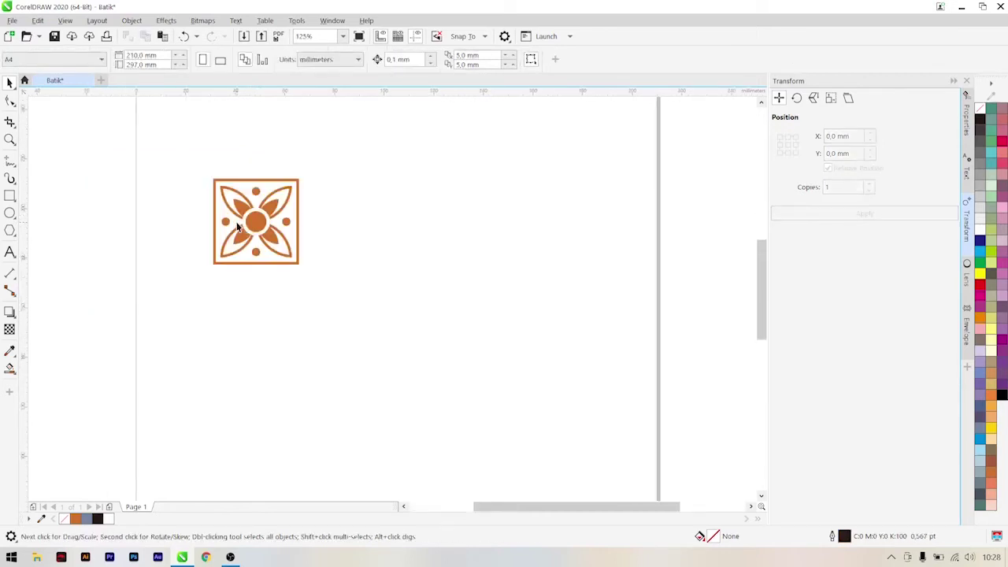
scroll(276, 240, up, 1)
scroll(228, 264, up, 1)
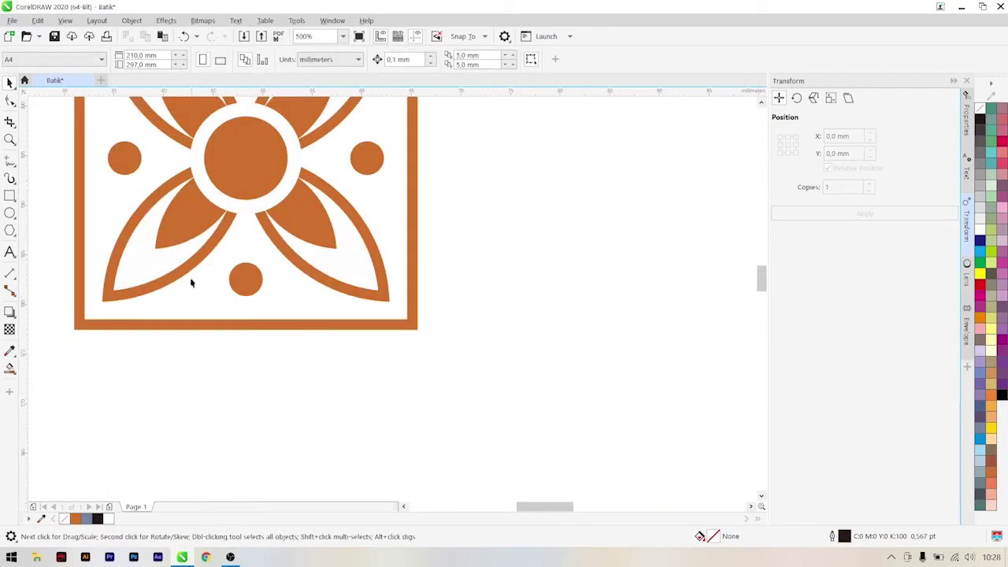
scroll(184, 287, down, 1)
scroll(174, 289, down, 1)
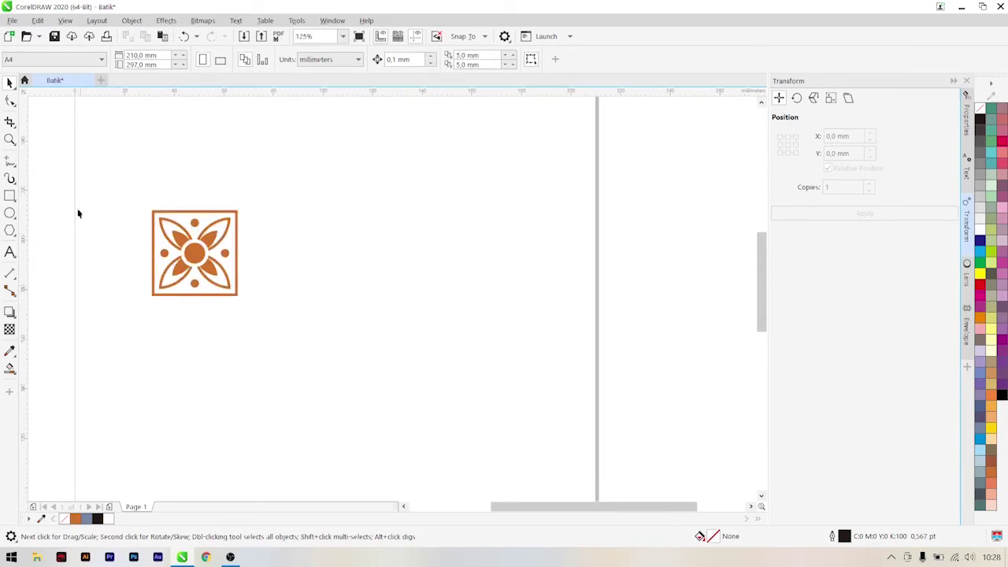
Place one copy of the whole tile directly to its right, offset 33.564 mm horizontally and 0 mm vertically.
drag(272, 309, 276, 316)
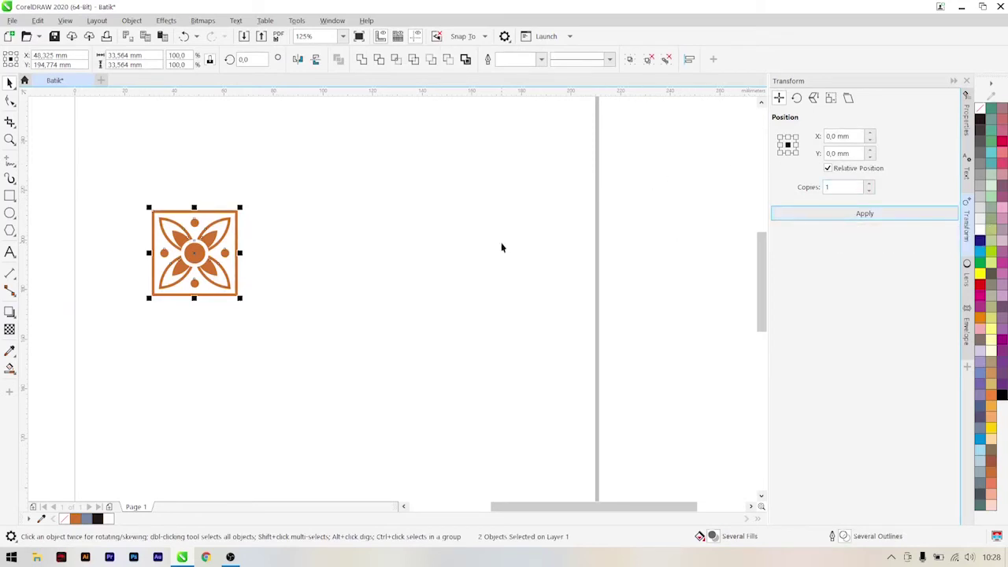
key(ctrl+z)
click(795, 144)
click(814, 212)
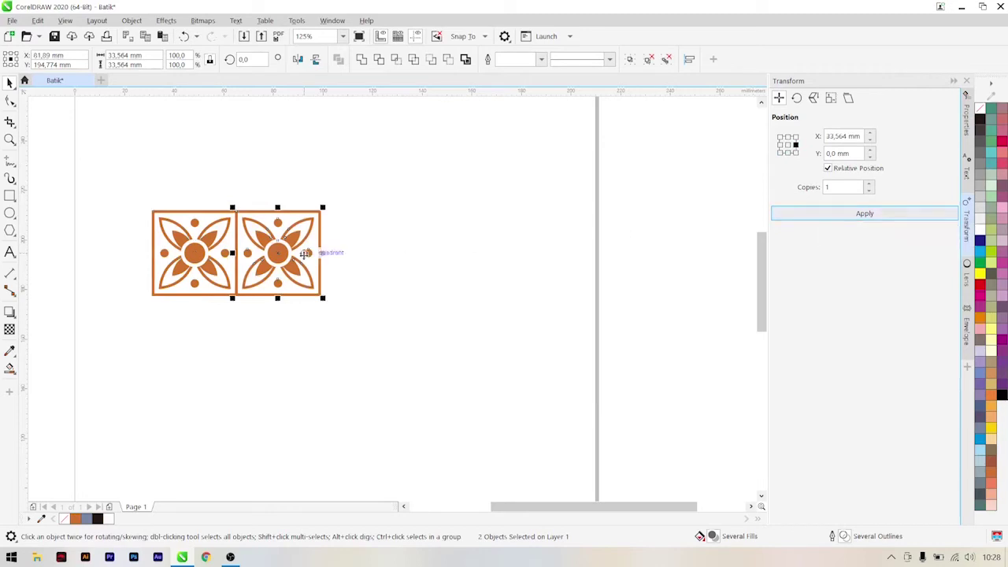
click(367, 290)
Ungroup the flower in the right-hand tile into its separate parts.
scroll(229, 252, up, 2)
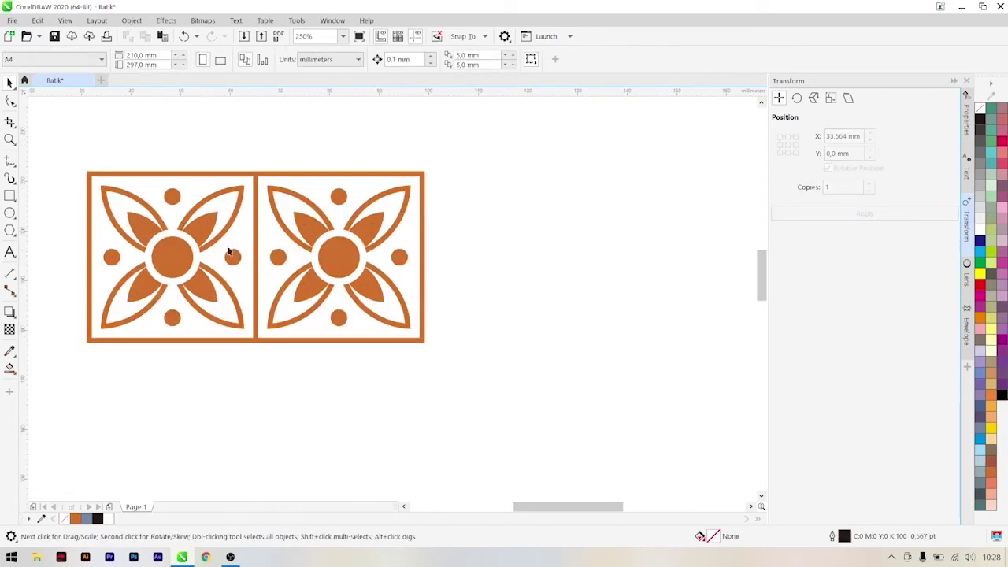
right_click(333, 269)
click(367, 212)
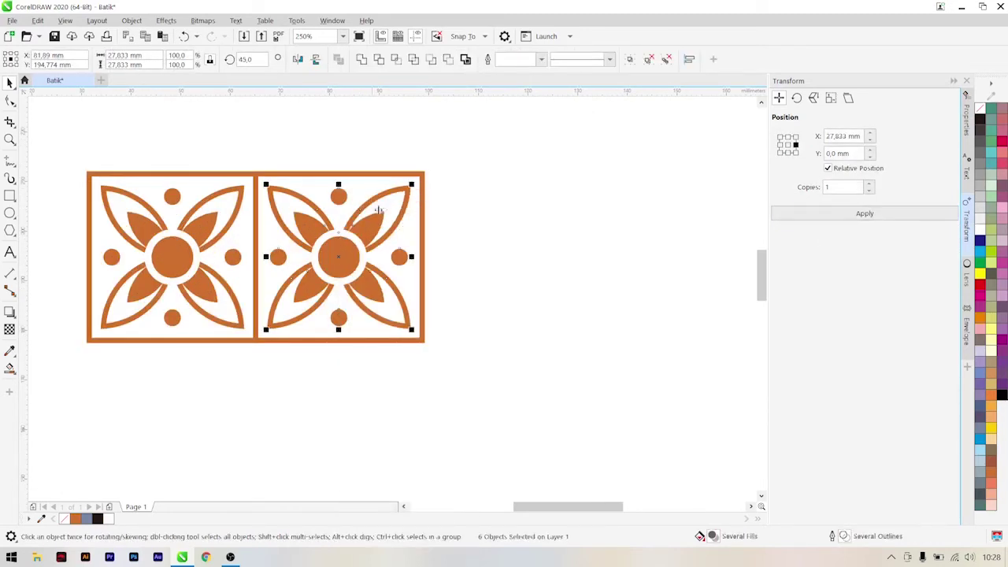
click(467, 224)
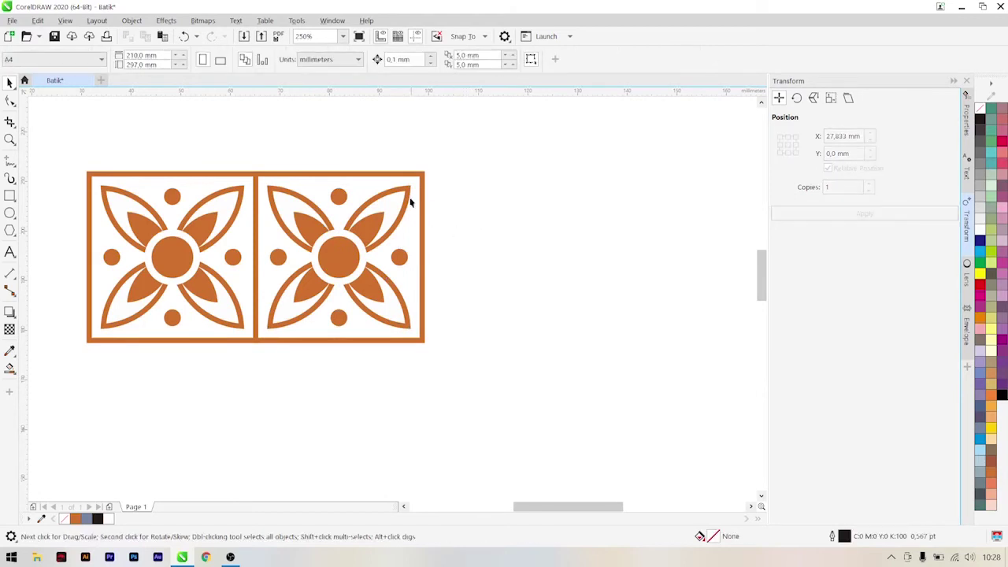
Fill the four small circles between the petals of the right-hand flower with white.
click(388, 182)
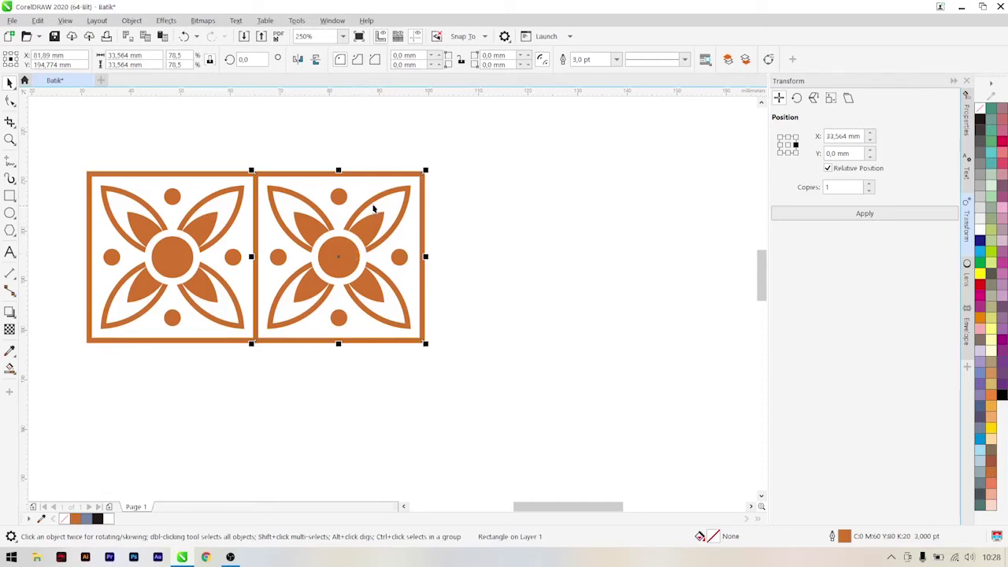
click(341, 203)
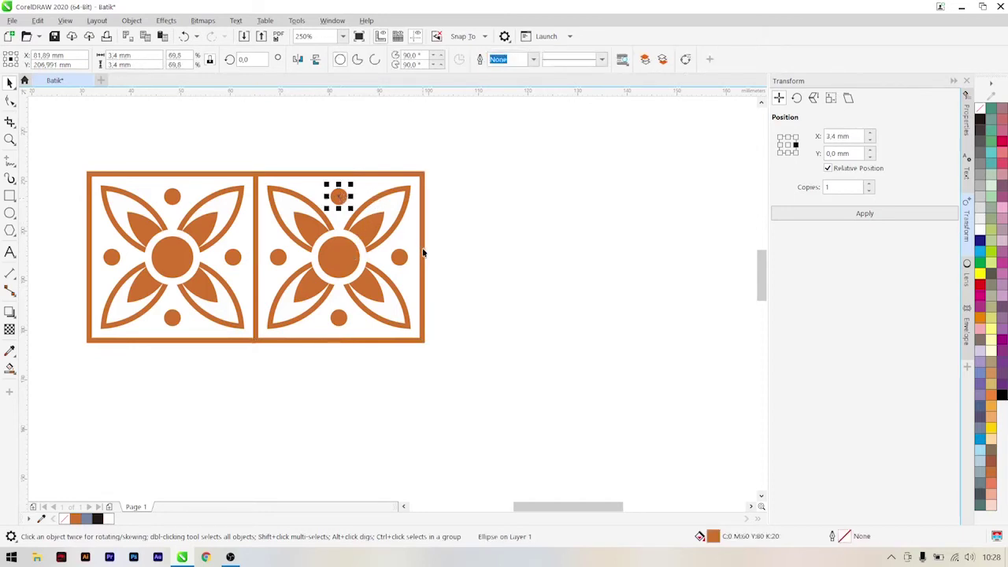
shift+click(399, 259)
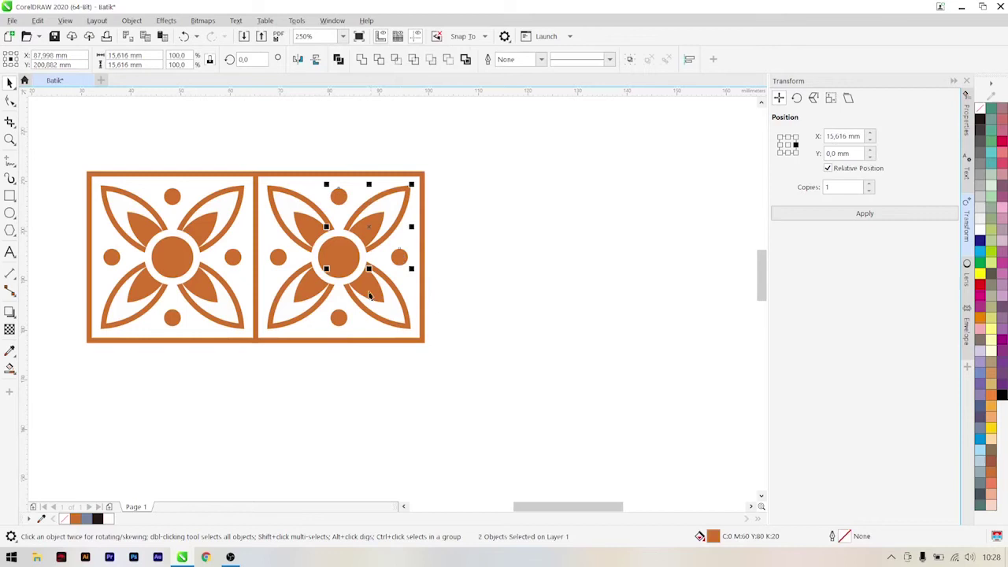
shift+click(339, 318)
shift+click(277, 257)
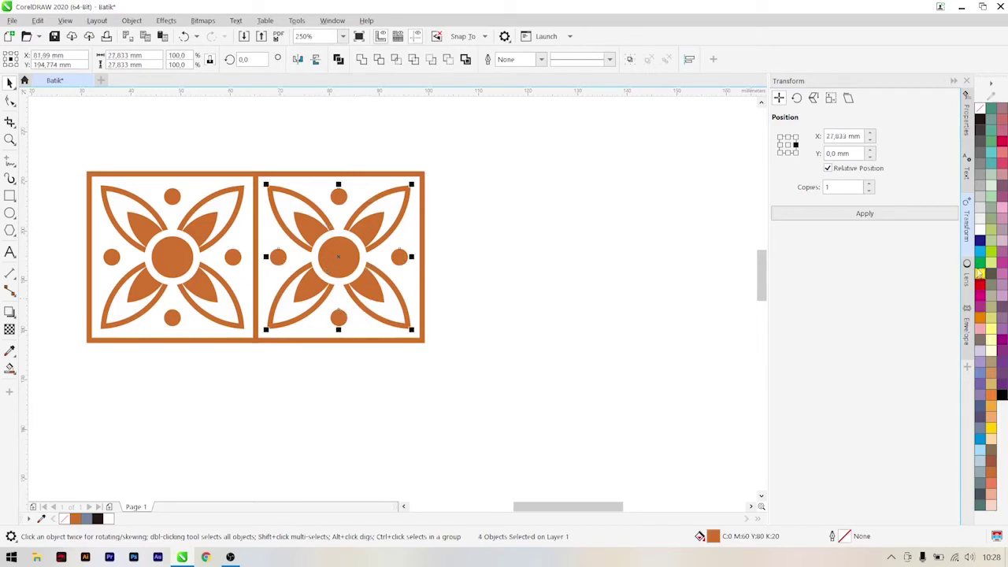
click(979, 231)
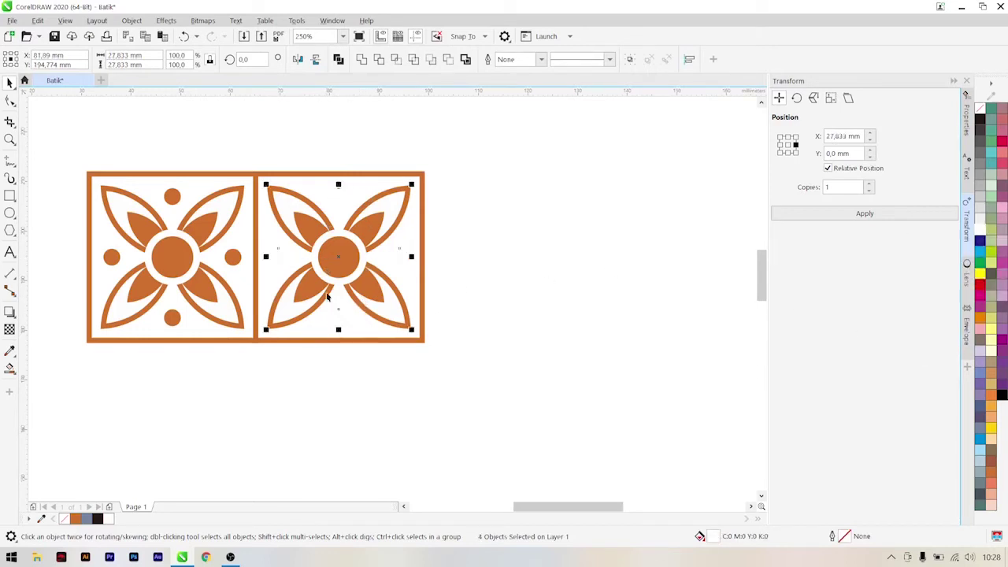
Fill the right-hand flower's central circle with white and colour its outline orange-brown (C0 M60 Y80 K20).
click(348, 252)
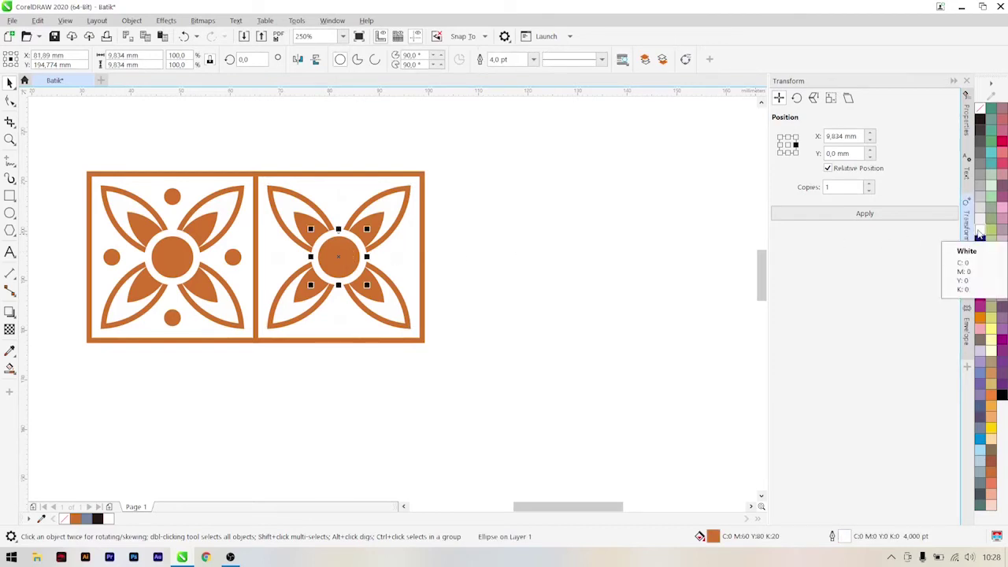
click(979, 233)
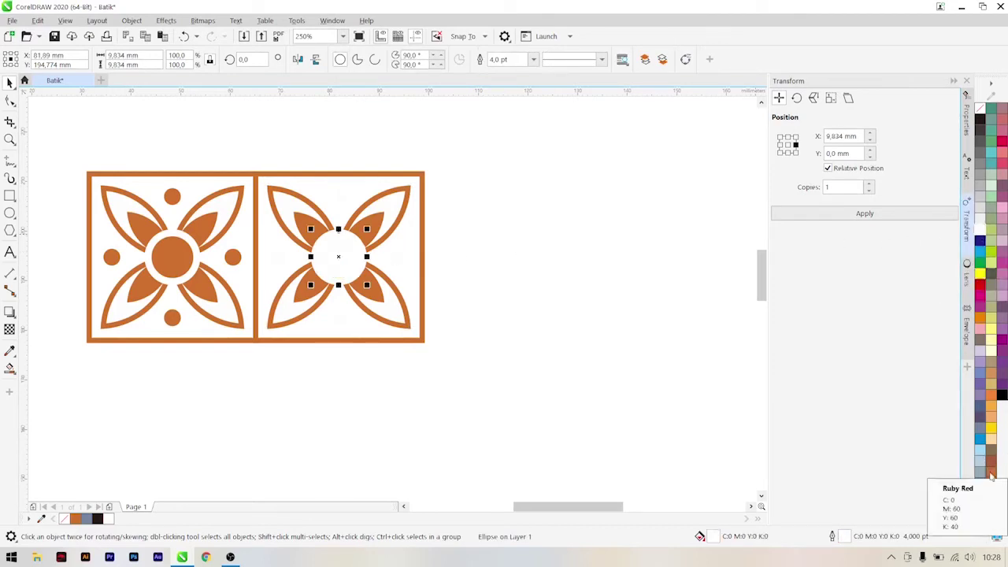
right_click(991, 475)
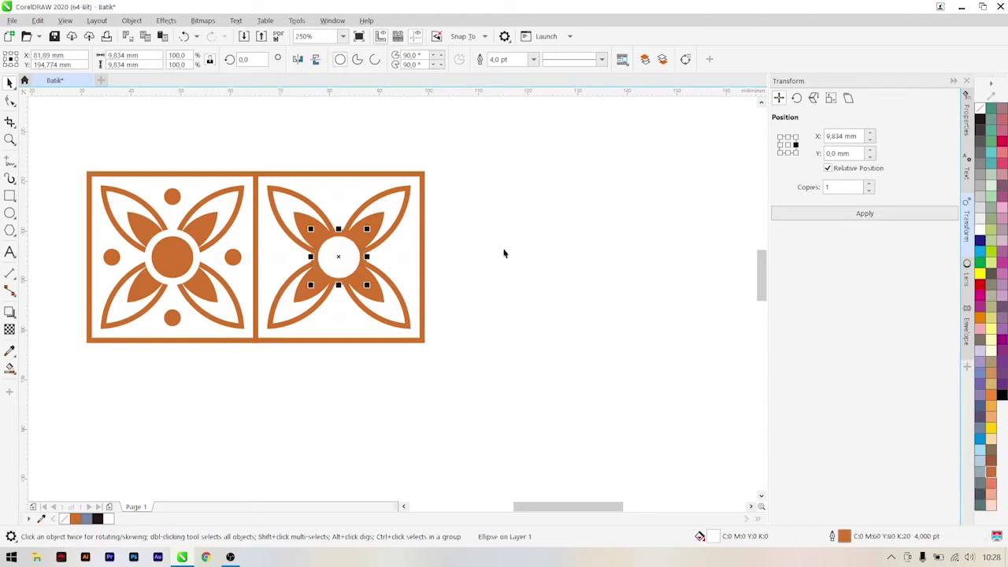
Ungroup the petal group of the right-hand flower so its outer and inner petals are separate.
click(385, 196)
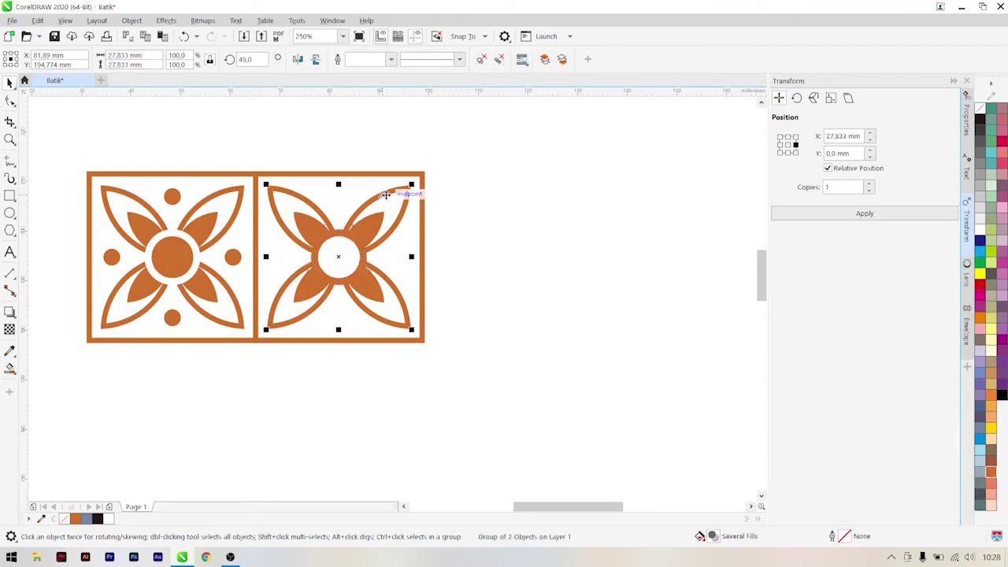
right_click(385, 195)
click(417, 209)
click(477, 195)
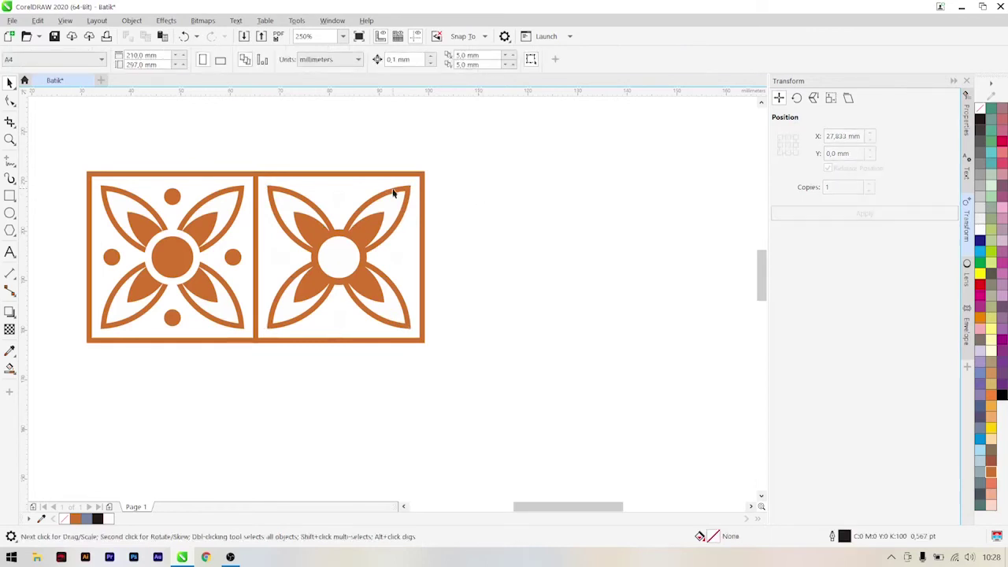
Ungroup the right-hand flower's upper-right and lower-left petal pair, and split the upper-right petal into its inner and outer shapes.
click(394, 193)
right_click(392, 191)
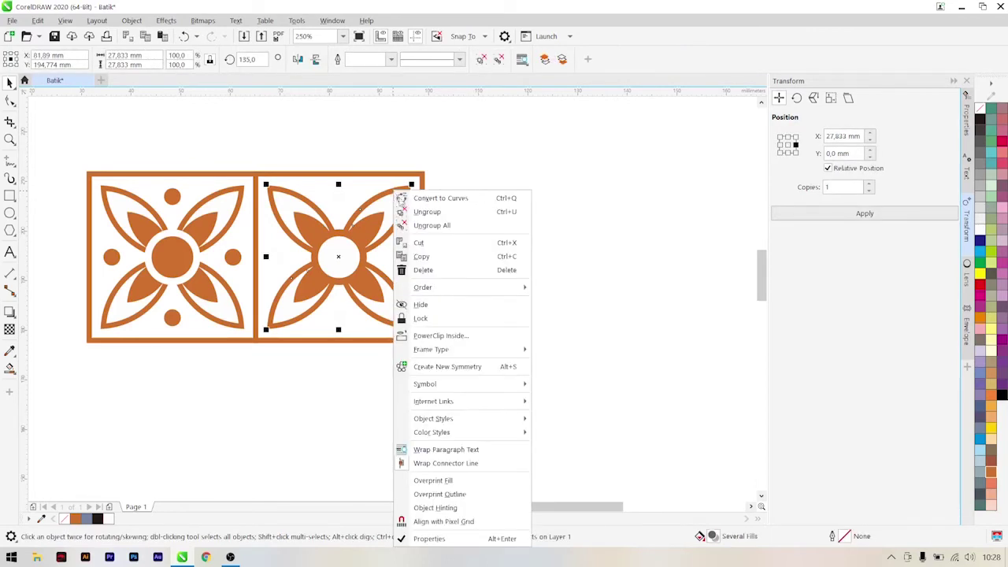
click(426, 212)
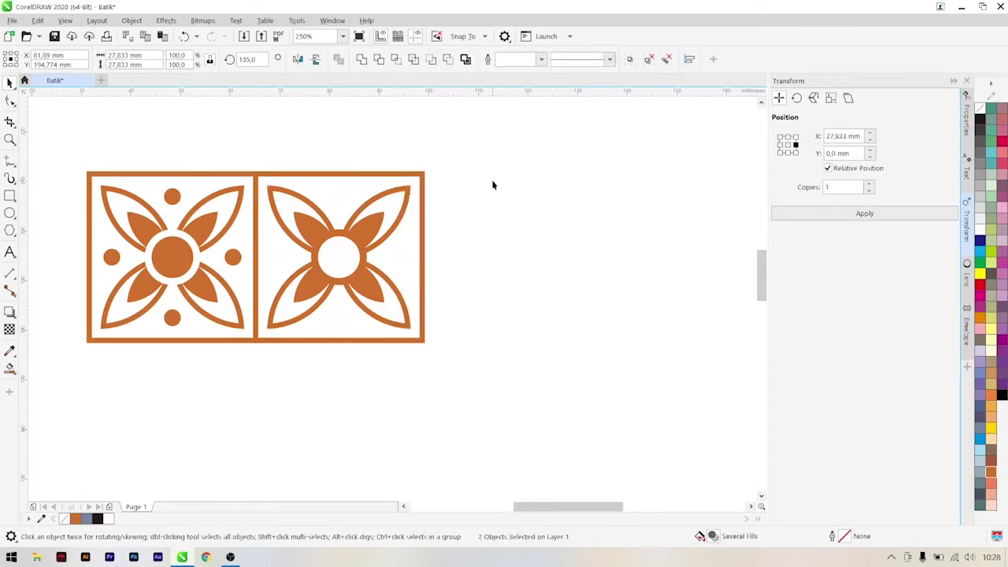
click(493, 185)
click(389, 196)
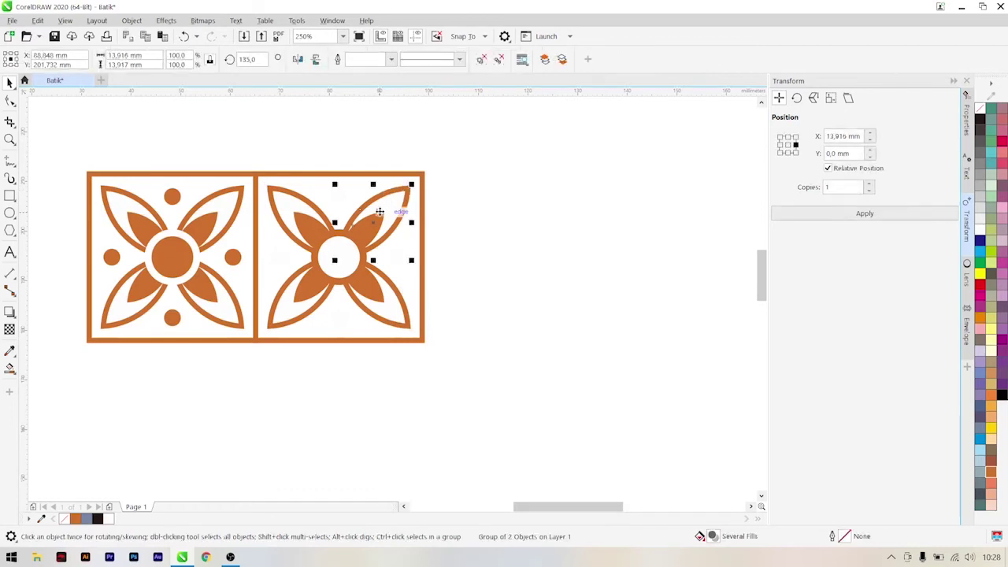
right_click(381, 190)
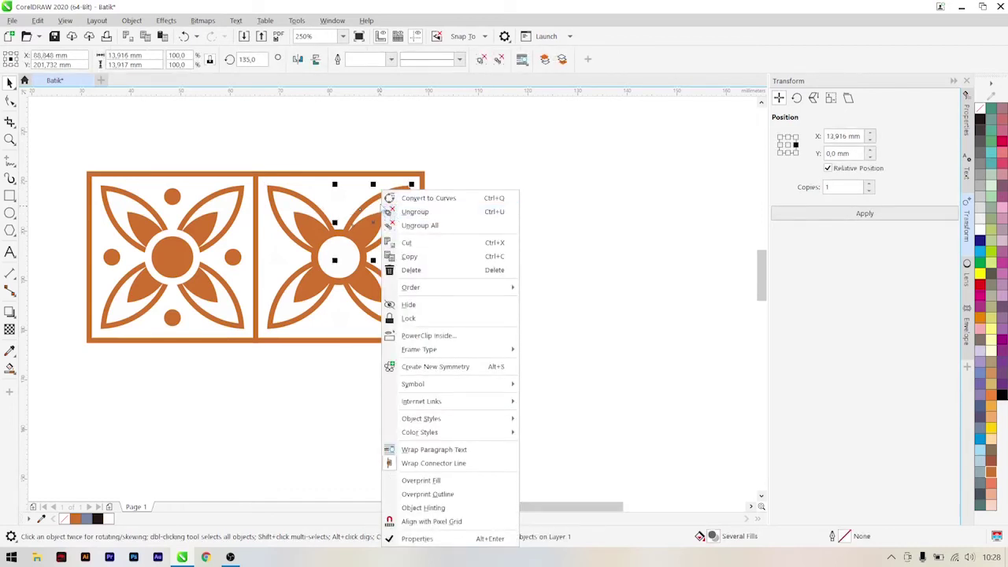
click(411, 212)
Ungroup the upper-left and lower-right petal pair of the right-hand flower, and split the lower-right petal into its inner and outer shapes.
right_click(319, 190)
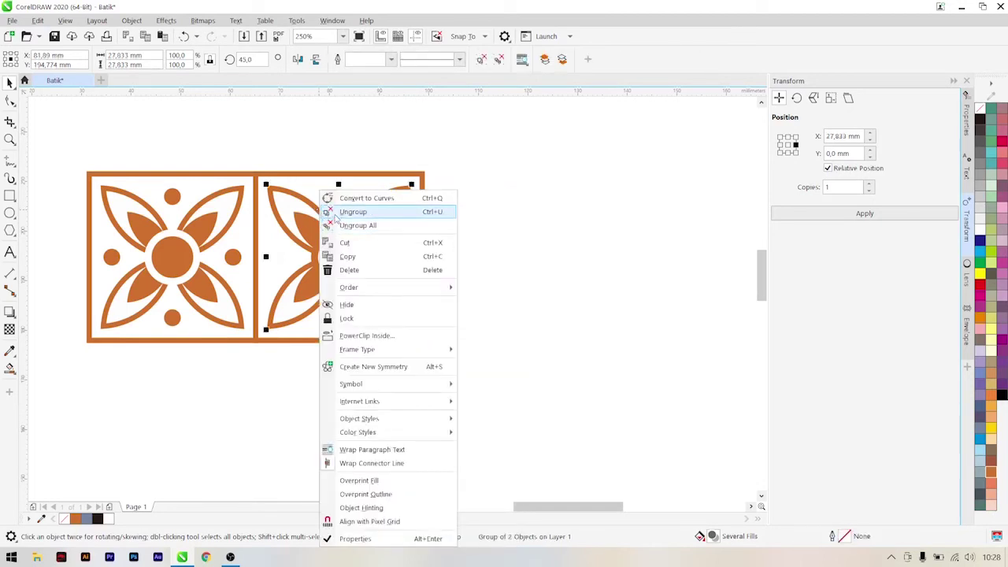
click(333, 212)
click(488, 257)
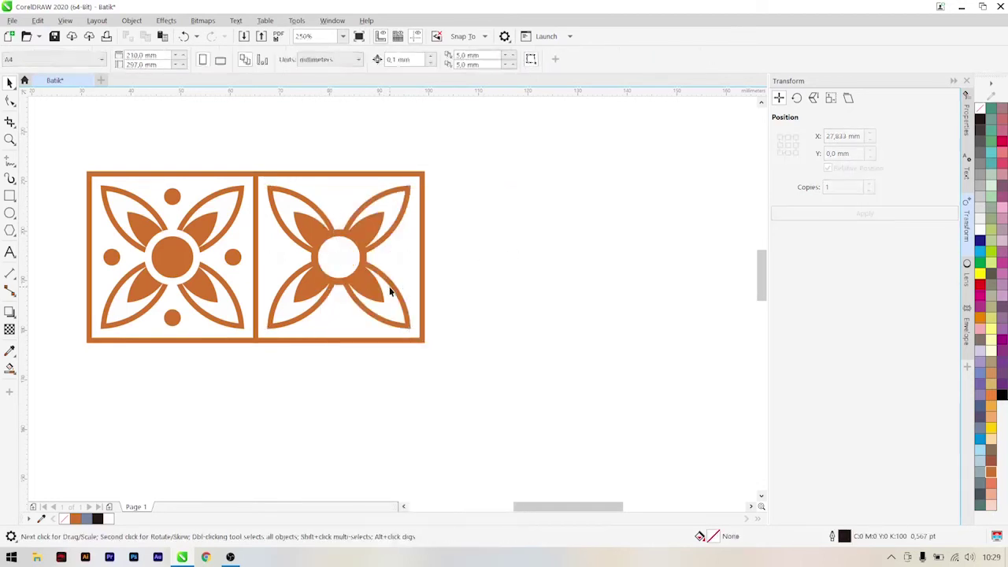
right_click(389, 291)
click(411, 212)
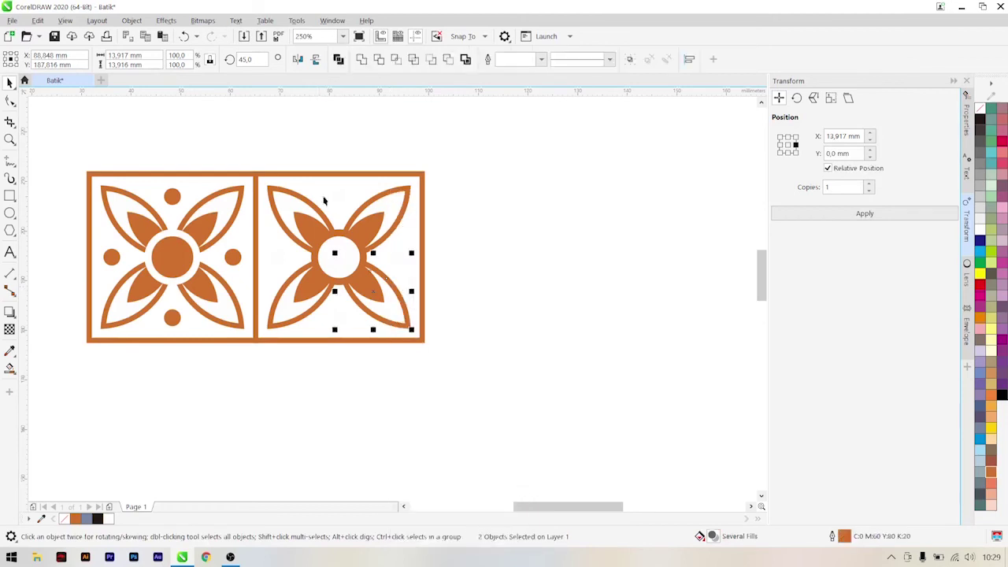
Ungroup the upper-left and lower-left petals of the right-hand flower into separate inner and outer shapes.
click(315, 206)
right_click(315, 192)
click(317, 212)
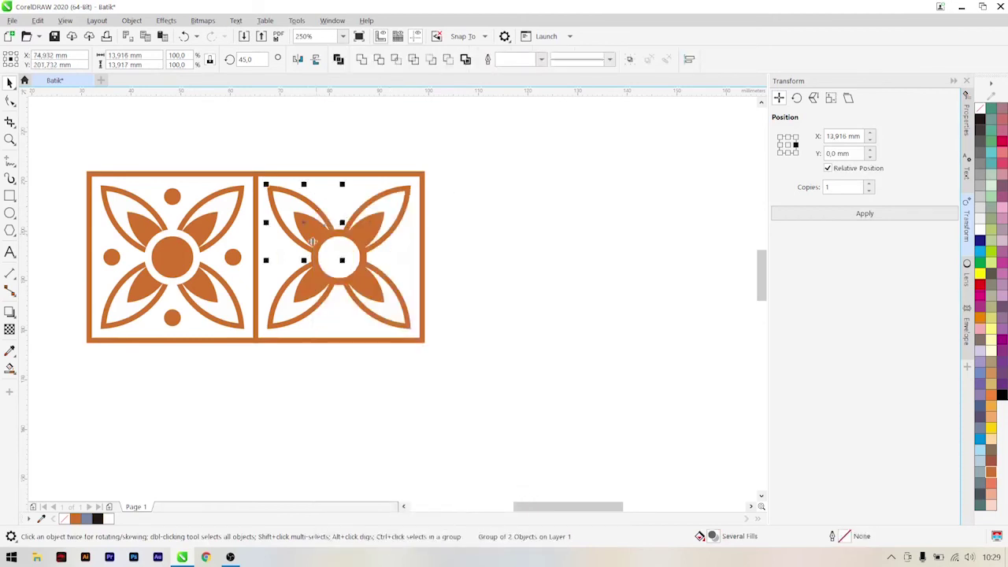
click(288, 292)
right_click(287, 292)
click(318, 211)
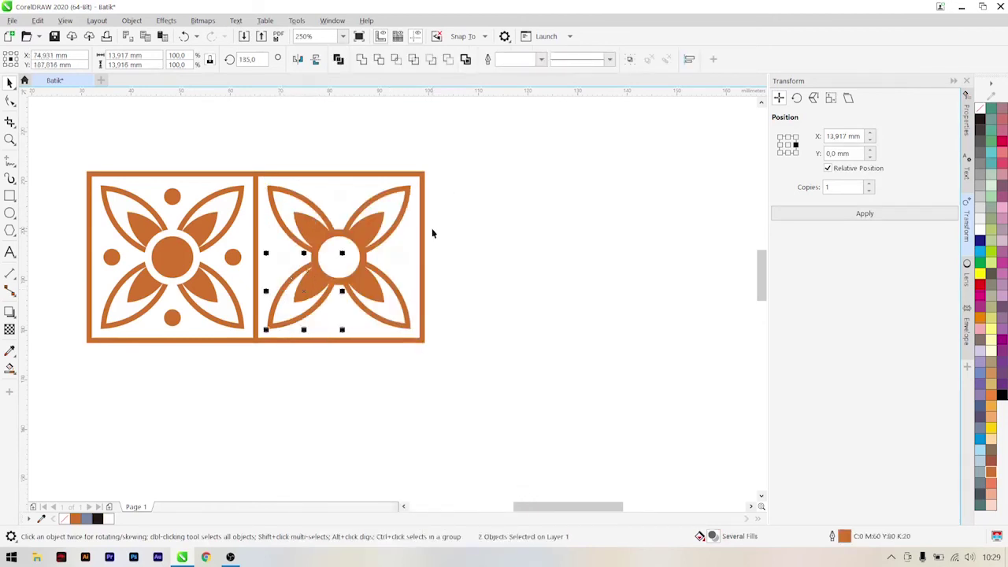
click(432, 229)
Recolour the right-hand flower's upper-right petal: white inner shape, and outer shape filled orange-brown (C0 M60 Y80 K20) with a white outline.
click(378, 218)
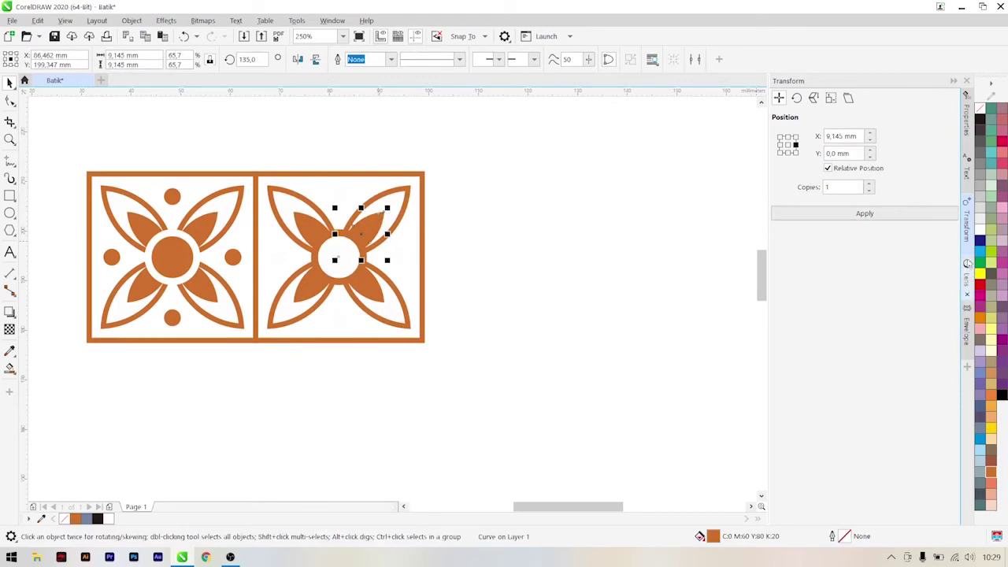
click(979, 234)
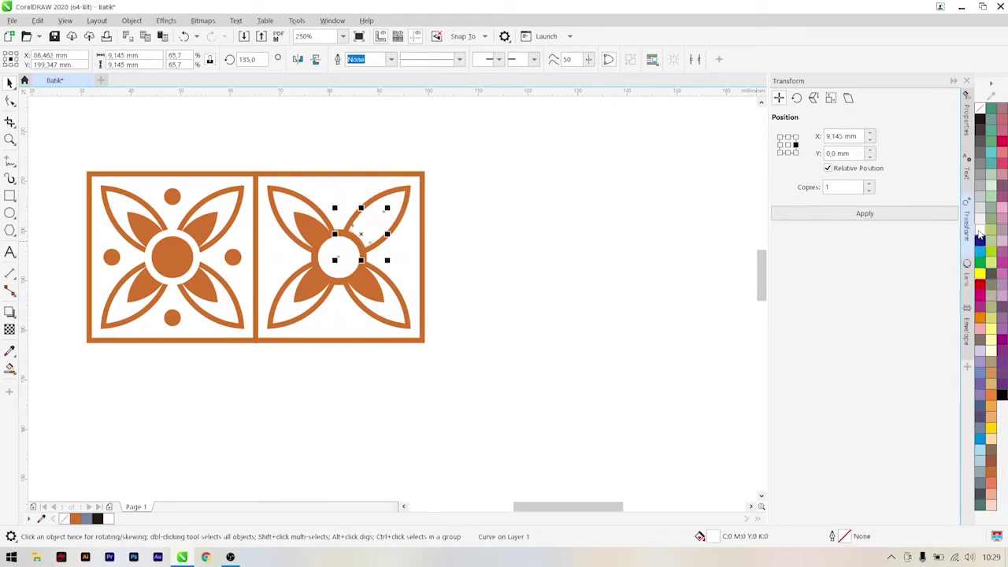
click(407, 195)
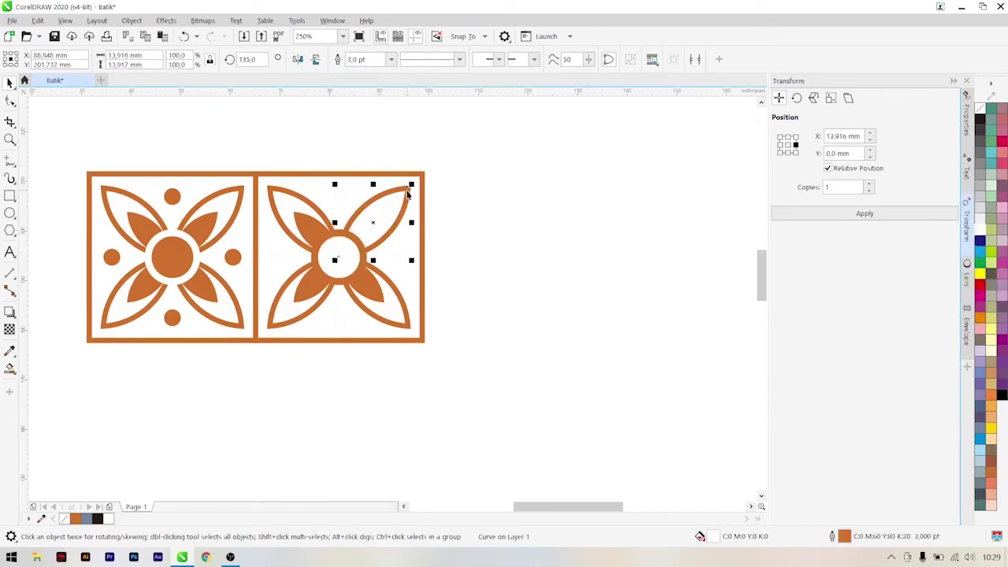
click(991, 474)
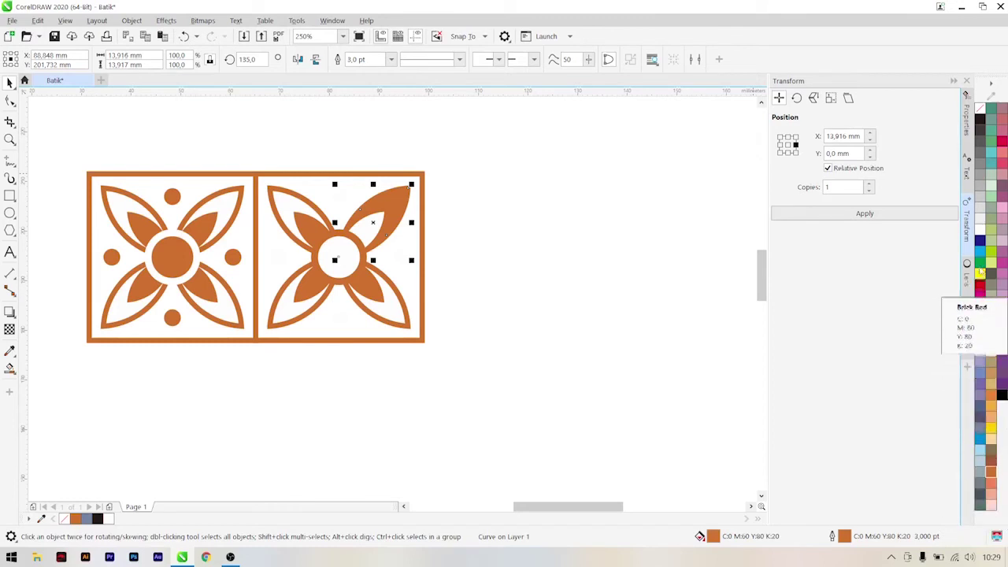
right_click(979, 229)
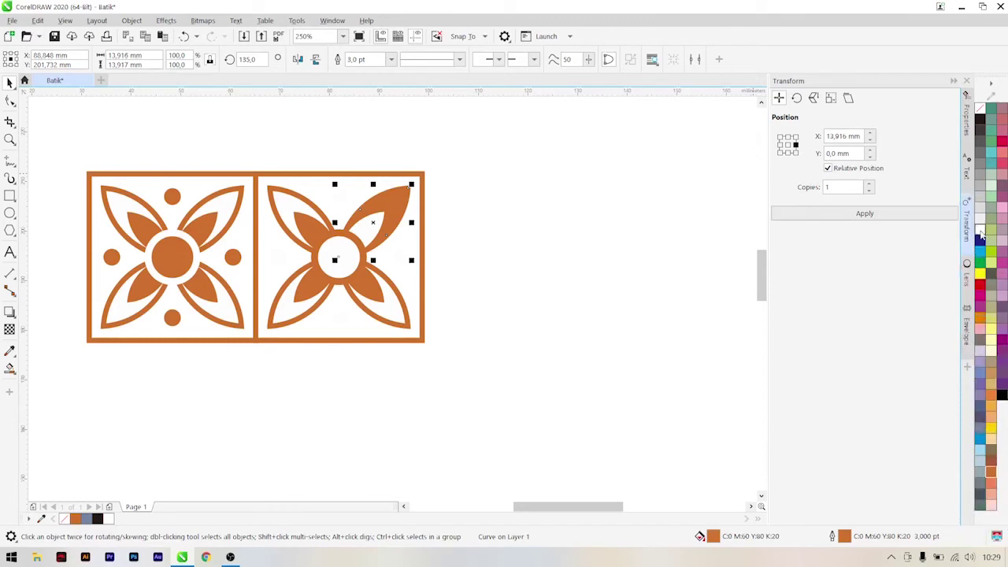
Give the upper-left outer petal of the right-hand flower an orange-brown fill (C0 M60 Y80 K20) and white outline, and fill its inner petal white.
click(296, 203)
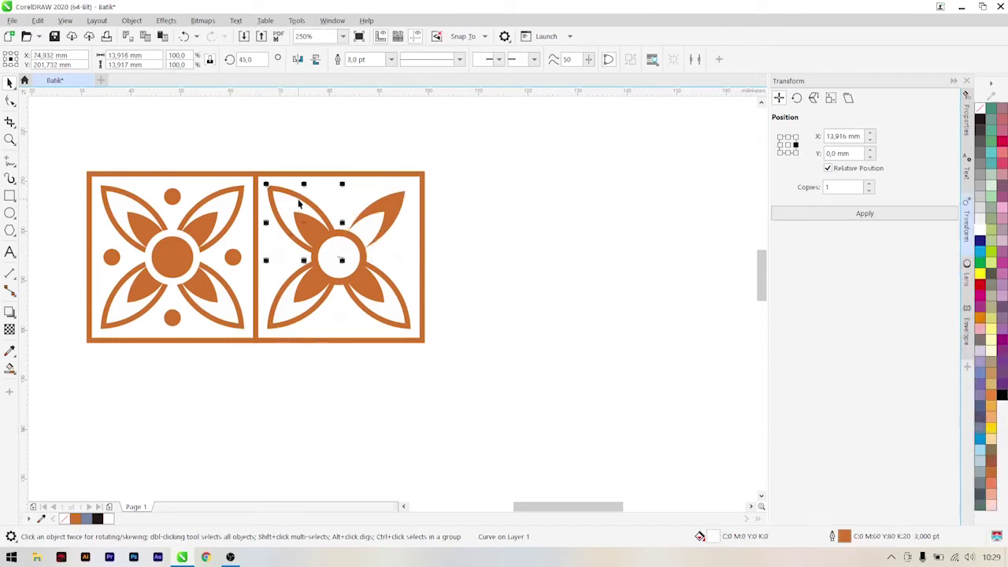
click(991, 473)
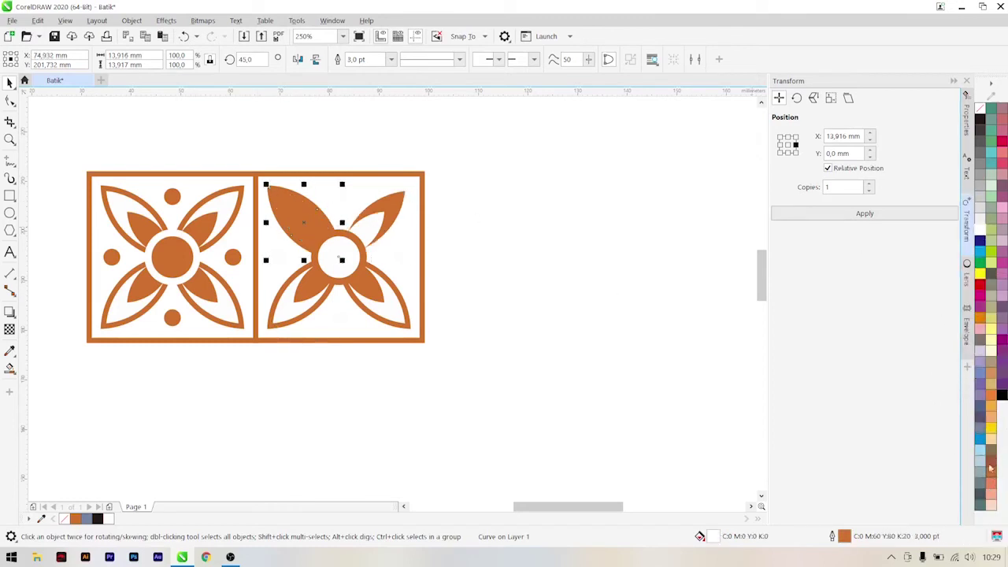
right_click(979, 229)
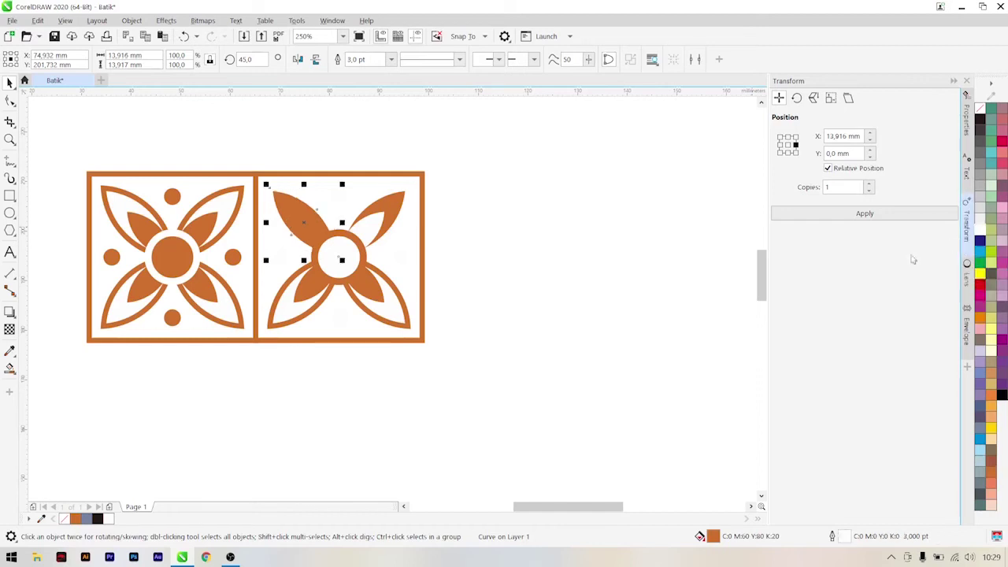
click(504, 195)
click(308, 232)
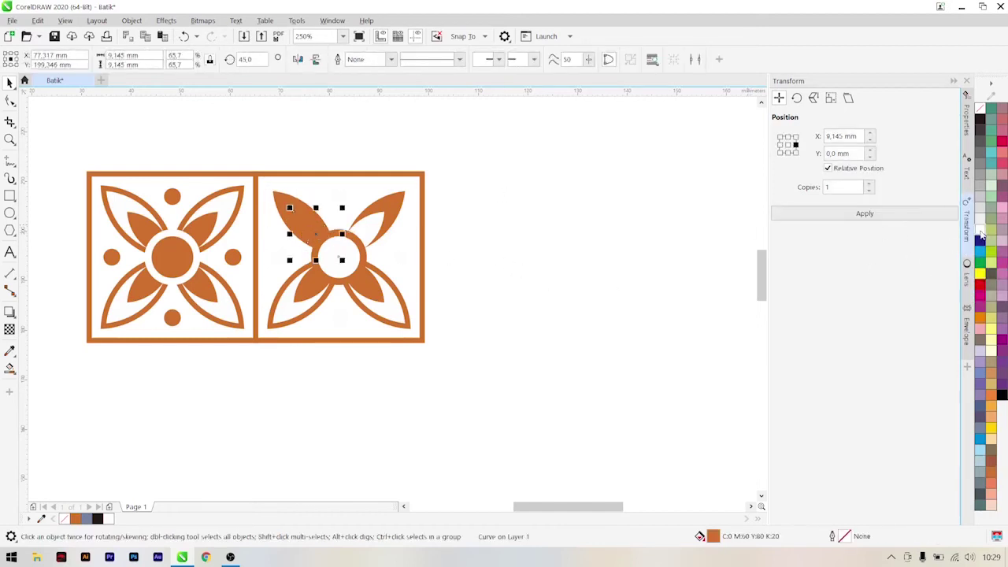
Fill the two lower inner petals of the right-hand flower with white.
click(297, 301)
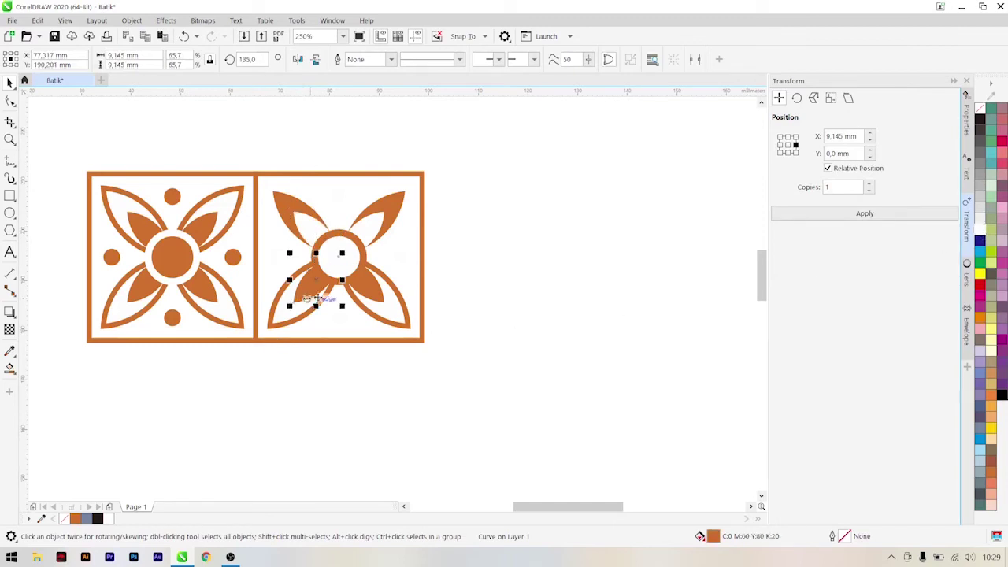
click(980, 229)
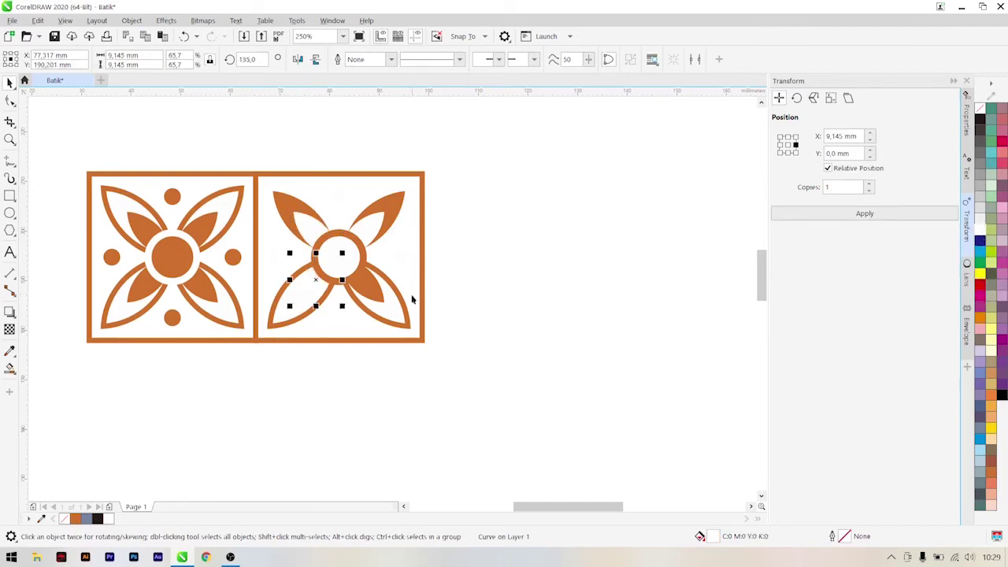
click(384, 296)
click(979, 228)
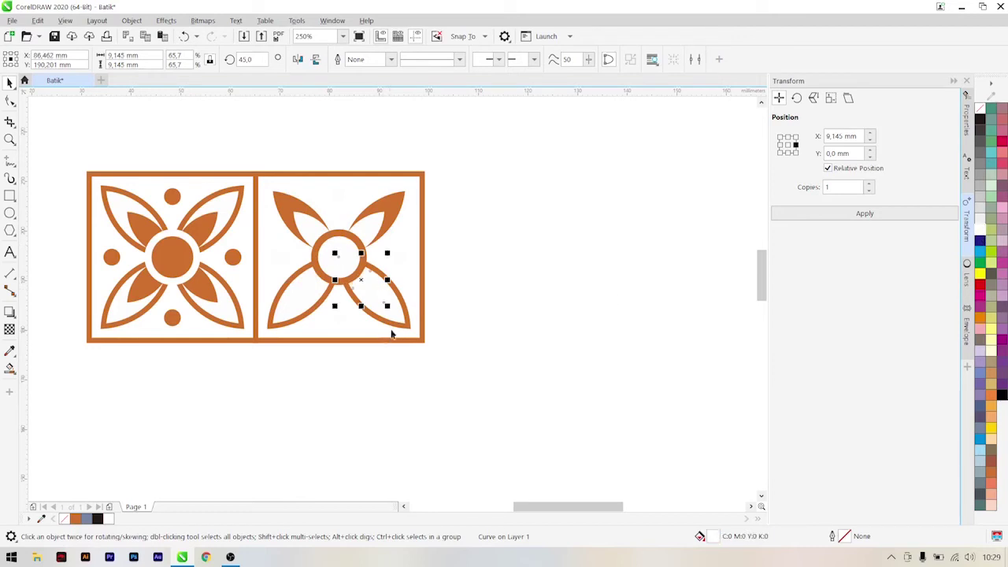
Fill both lower outer petals of the right-hand flower with orange-brown (C0 M60 Y80 K20) and give them a white outline.
click(402, 328)
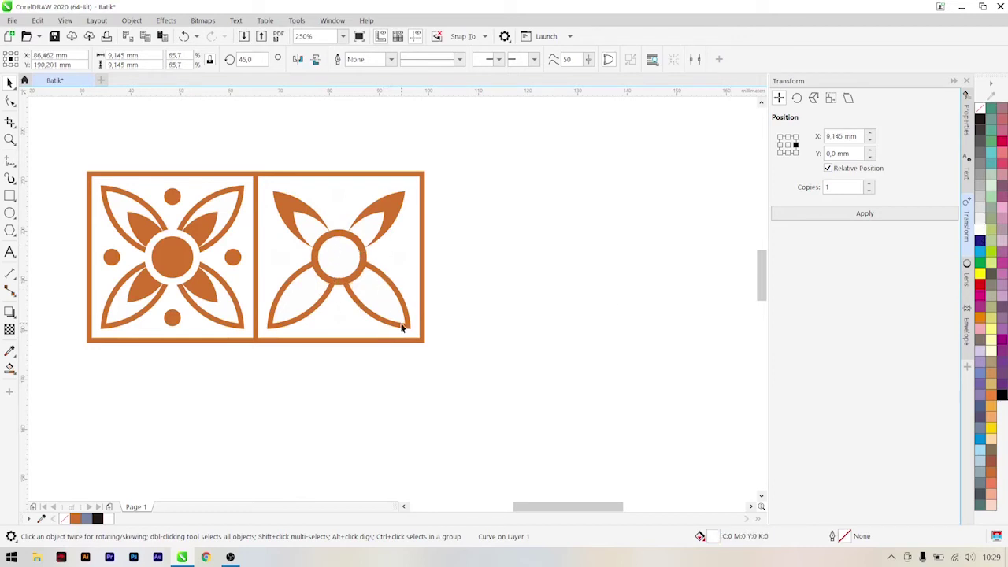
shift+click(301, 317)
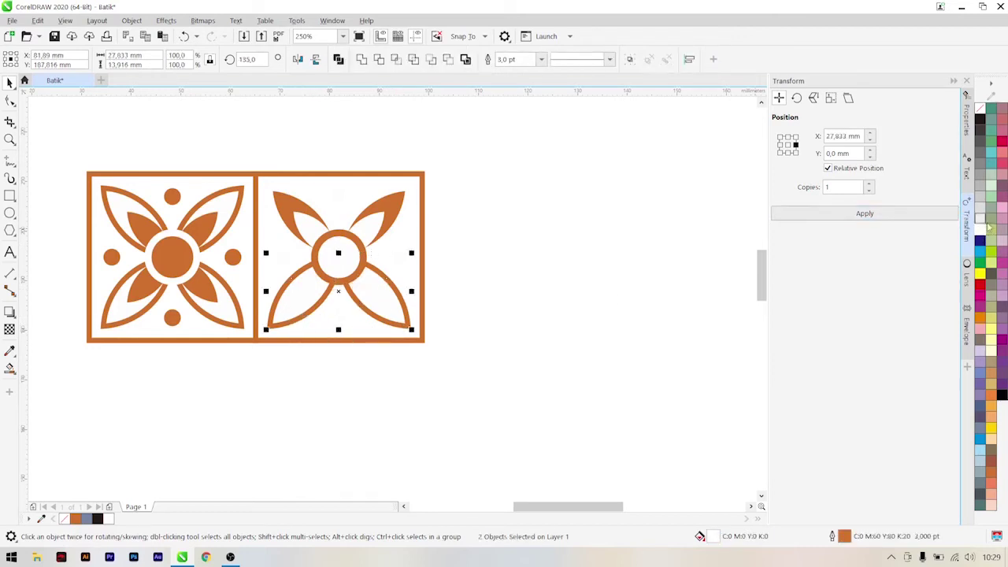
click(992, 472)
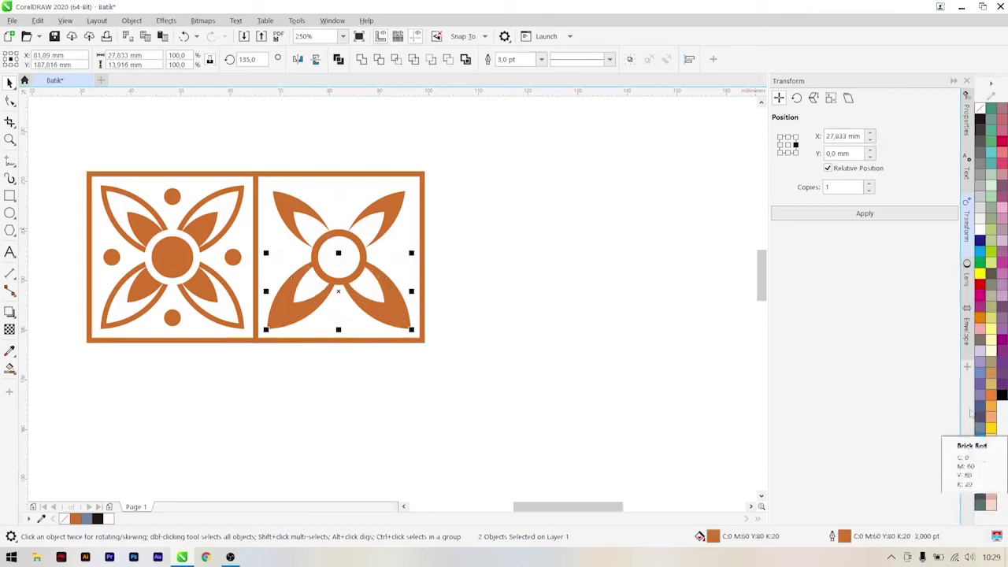
right_click(979, 232)
click(474, 325)
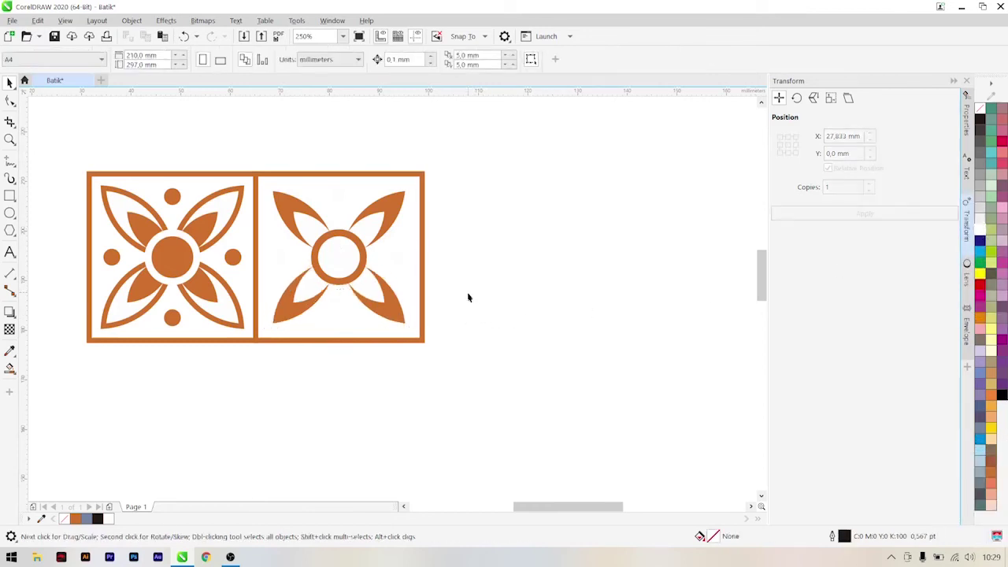
Fill the square behind the right-hand flower with the same orange-brown as its outline (C0 M60 Y80 K20).
click(403, 341)
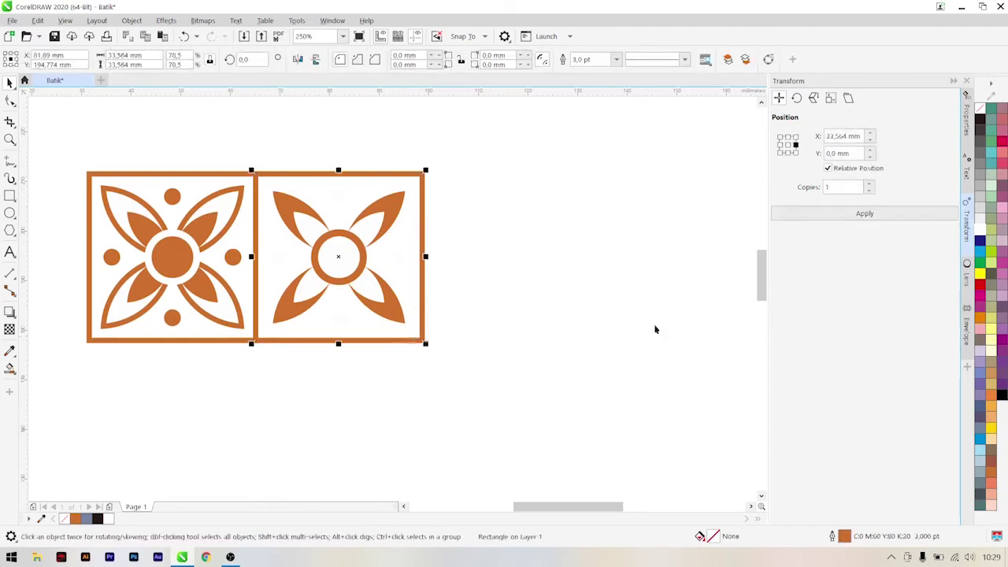
click(992, 477)
click(589, 400)
Group all objects of the two adjacent flower tiles into one unit.
scroll(490, 362, down, 2)
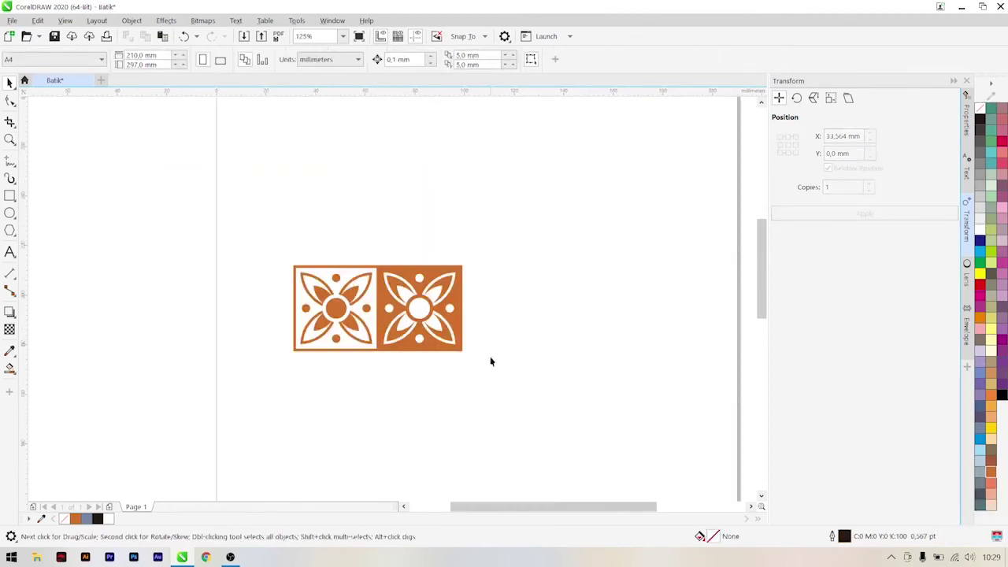
drag(510, 378, 223, 229)
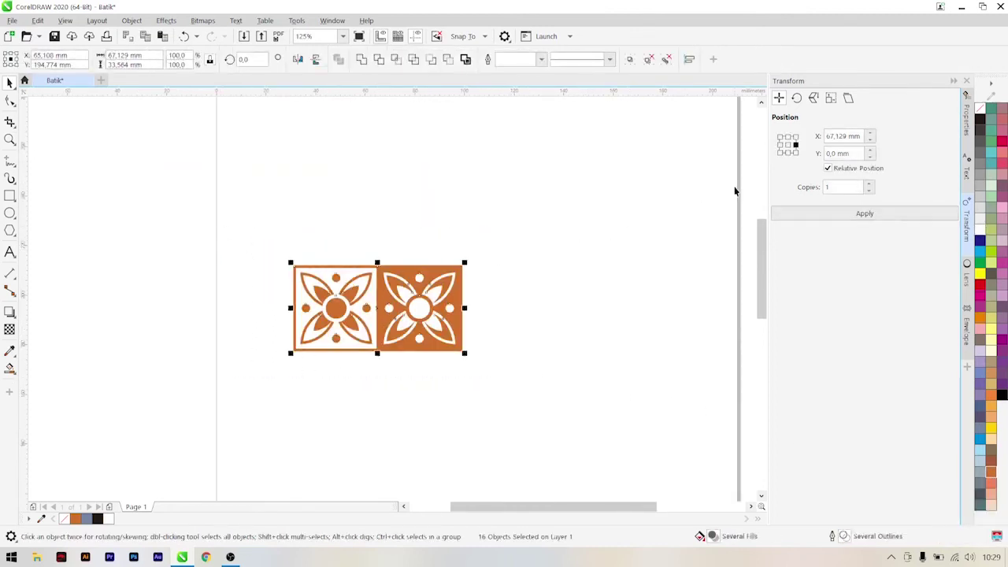
key(ctrl+g)
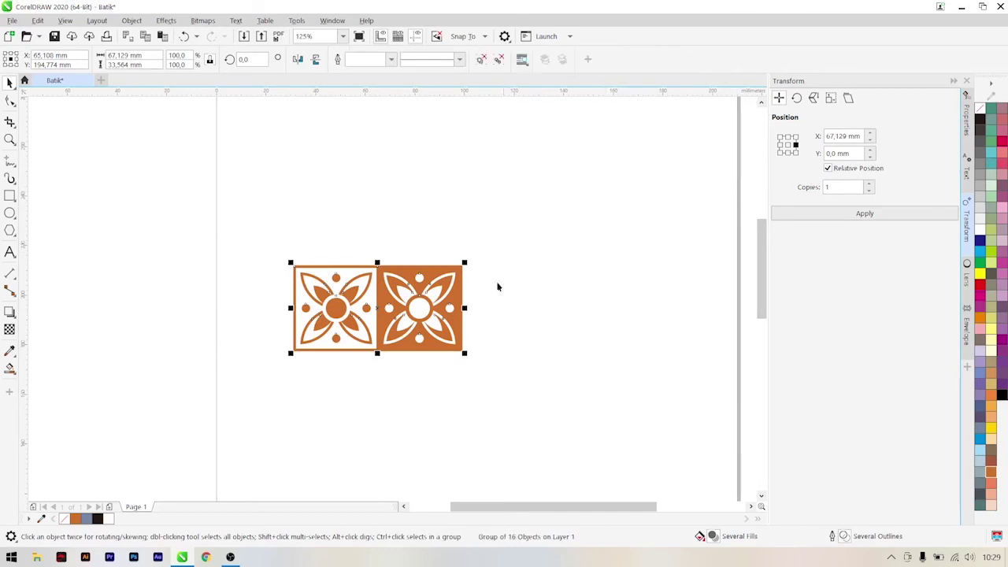
Repeat the grouped tile pair six times to the right, each copy offset 67.129 mm horizontally and 0 mm vertically, forming a row.
scroll(496, 286, down, 4)
scroll(507, 311, up, 2)
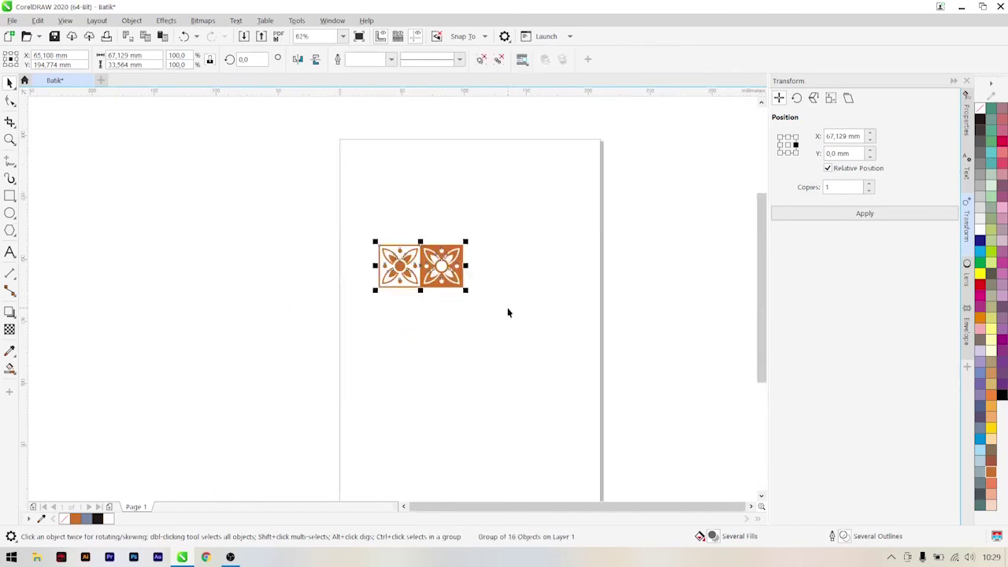
click(832, 218)
click(832, 218)
click(832, 218)
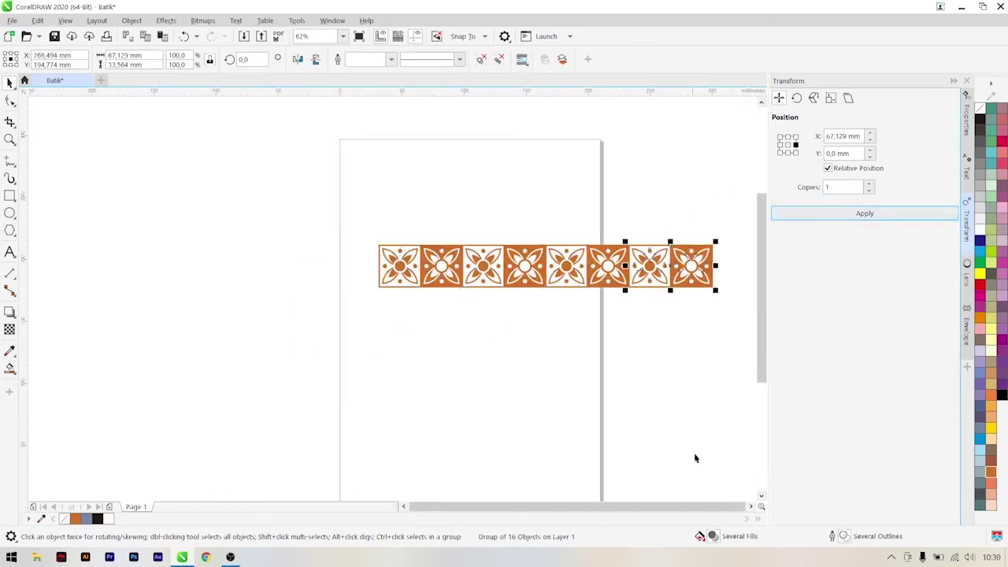
click(750, 506)
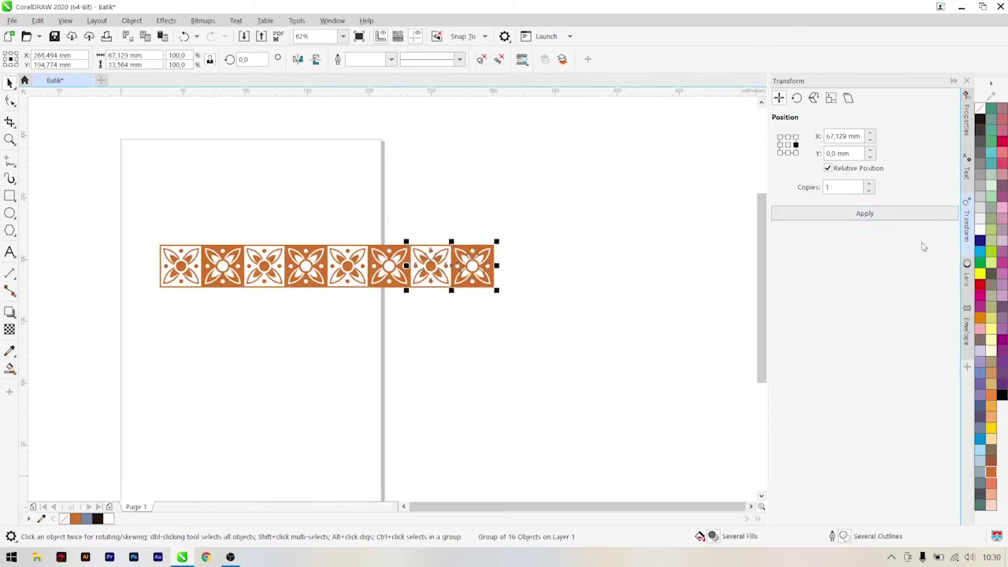
click(840, 217)
click(840, 217)
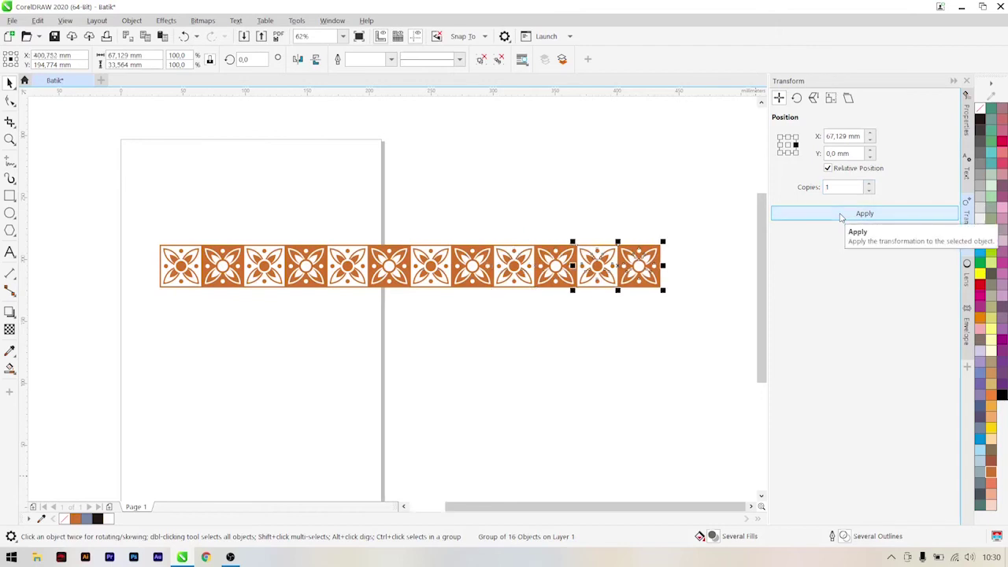
click(840, 217)
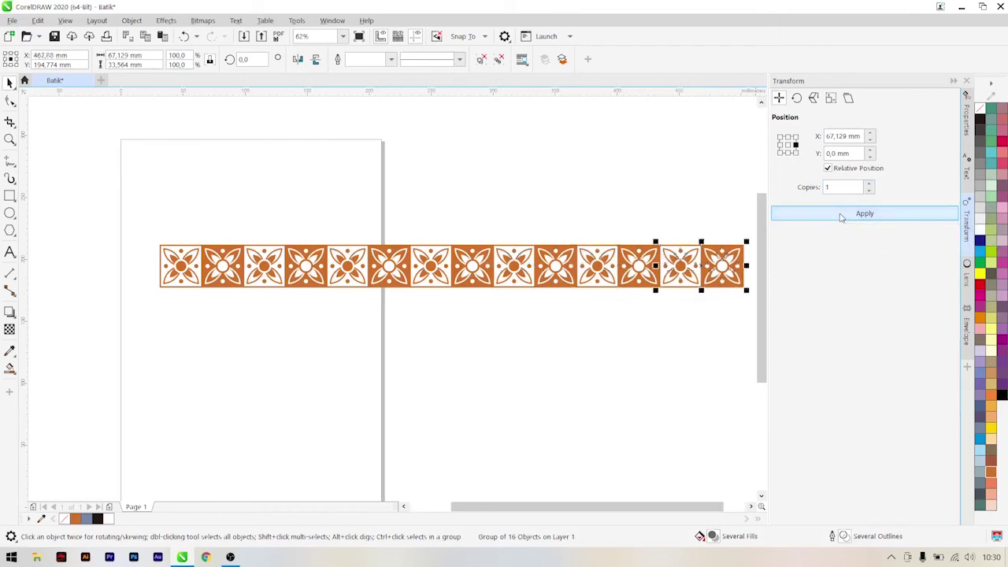
scroll(736, 503, right, 1)
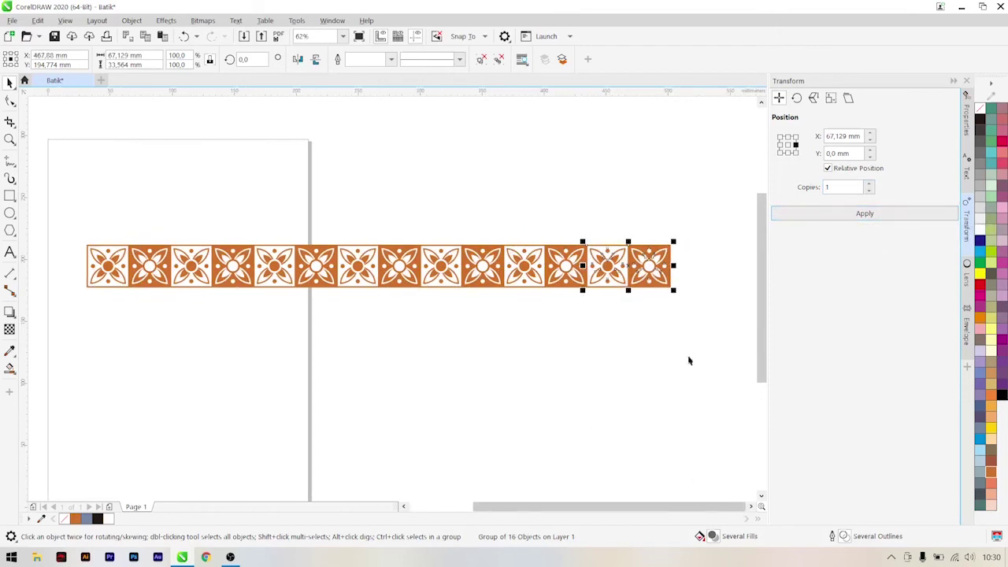
Select the whole tile row and place one copy directly below it, offset 0 mm horizontally and -33.564 mm vertically.
drag(697, 351, 69, 210)
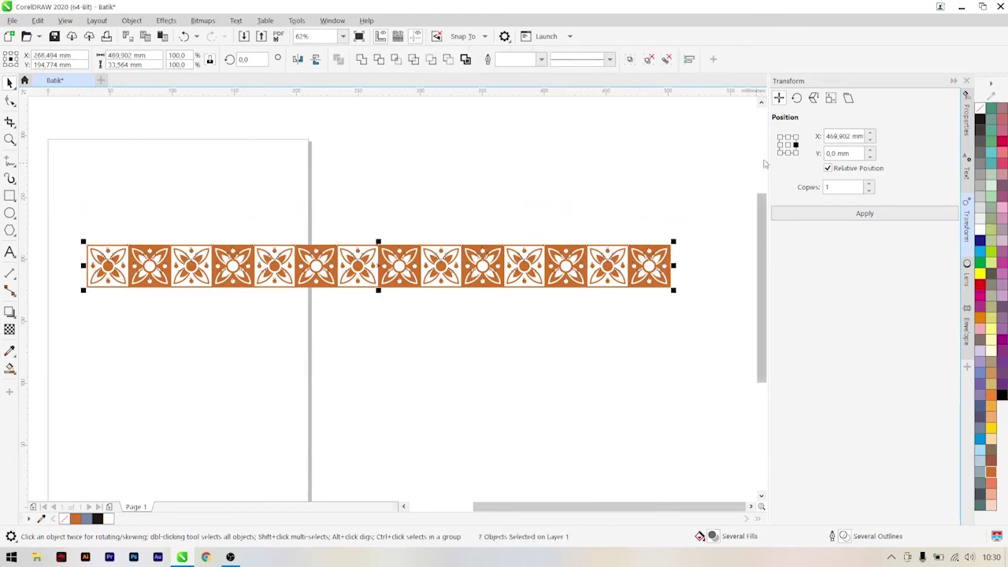
click(788, 152)
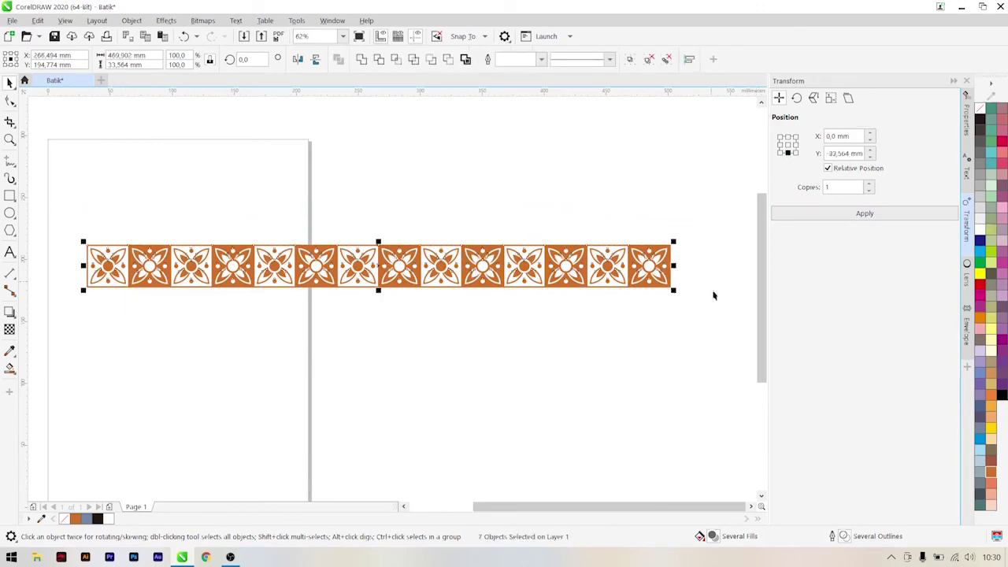
drag(762, 338, 765, 398)
click(880, 215)
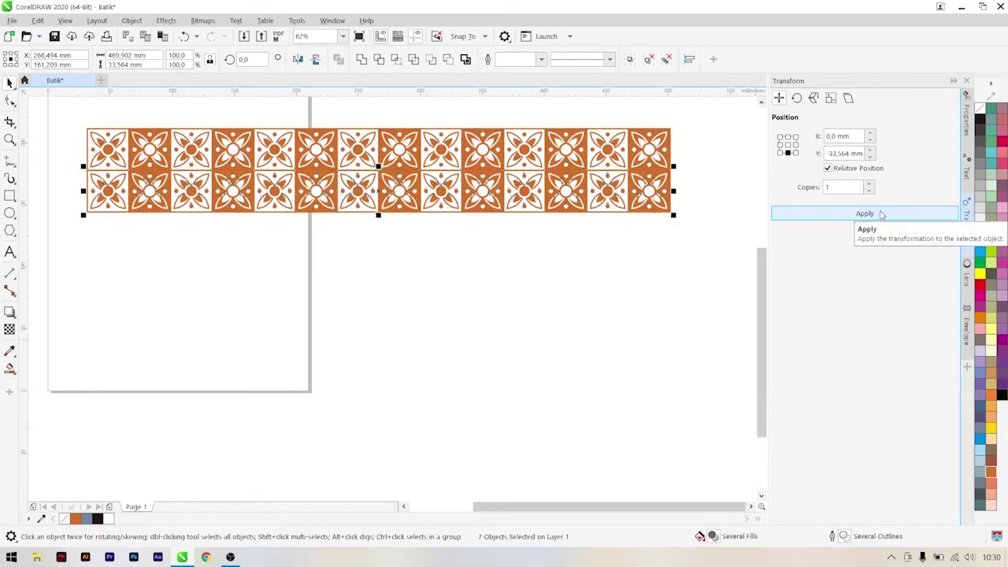
click(881, 214)
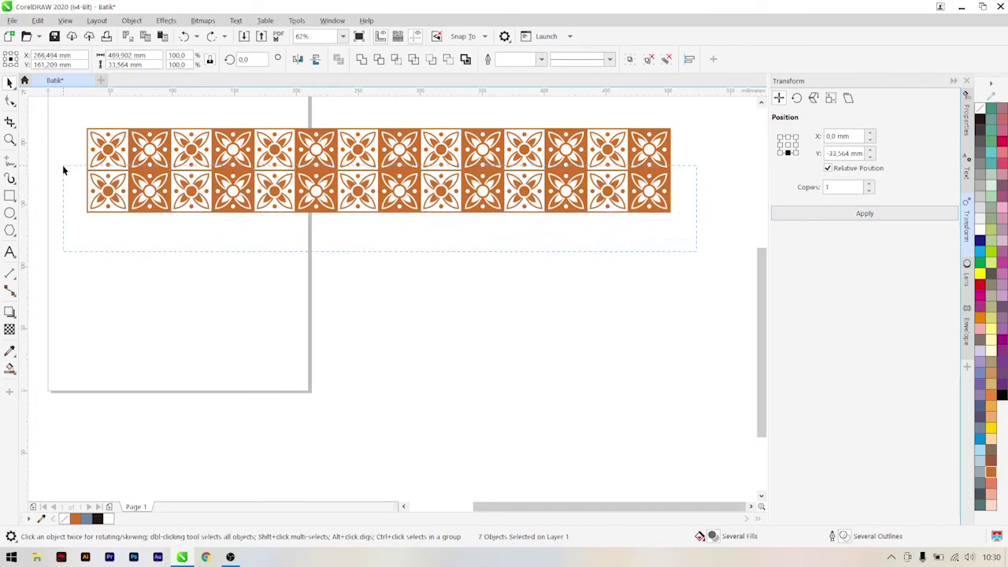
Mirror the second tile row horizontally so its white and orange-brown tiles alternate with those of the row above.
drag(62, 164, 62, 164)
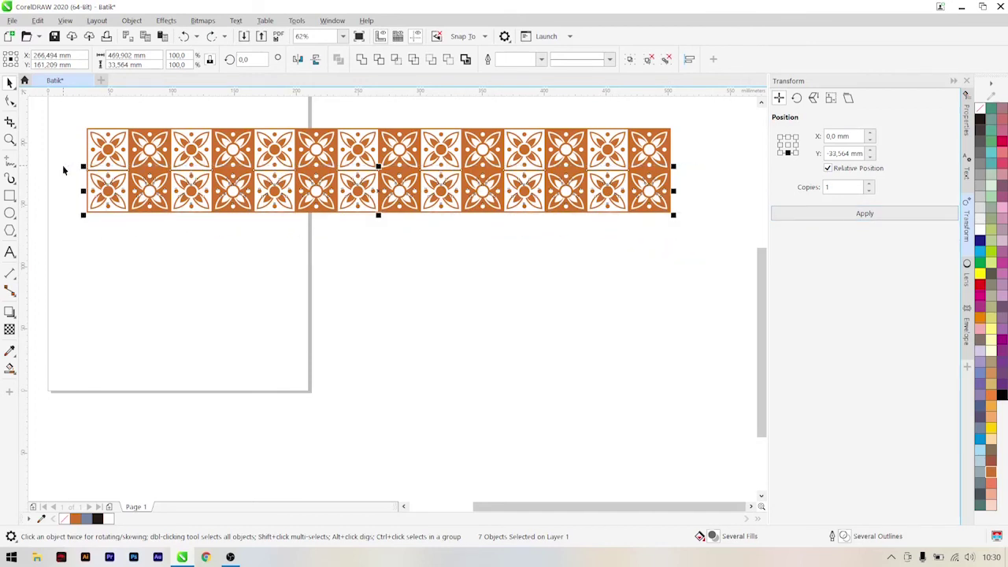
click(298, 60)
click(521, 303)
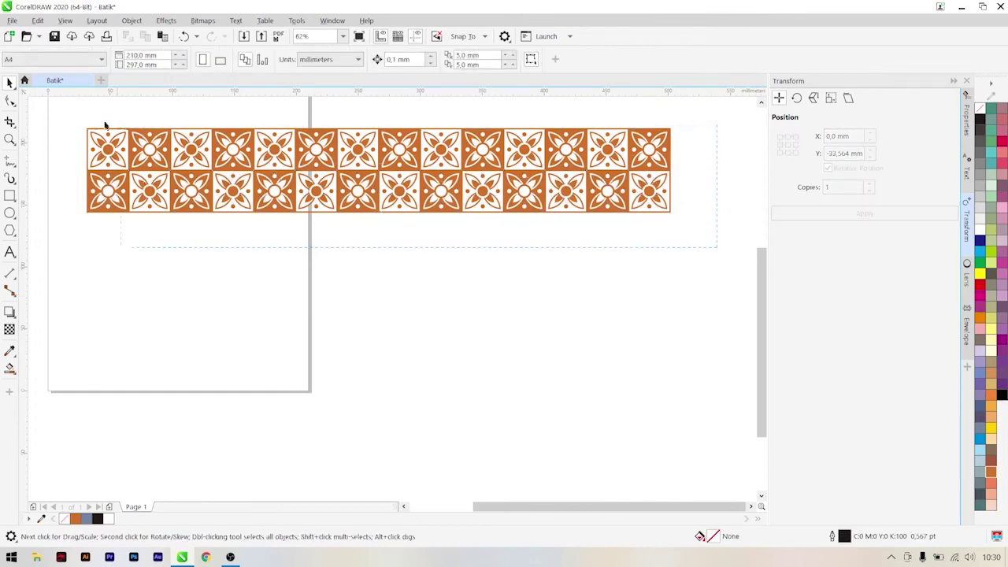
Repeat the two tile rows four times downward, each copy offset 0 mm horizontally and -67.129 mm vertically, and clear the selection.
drag(56, 117, 55, 116)
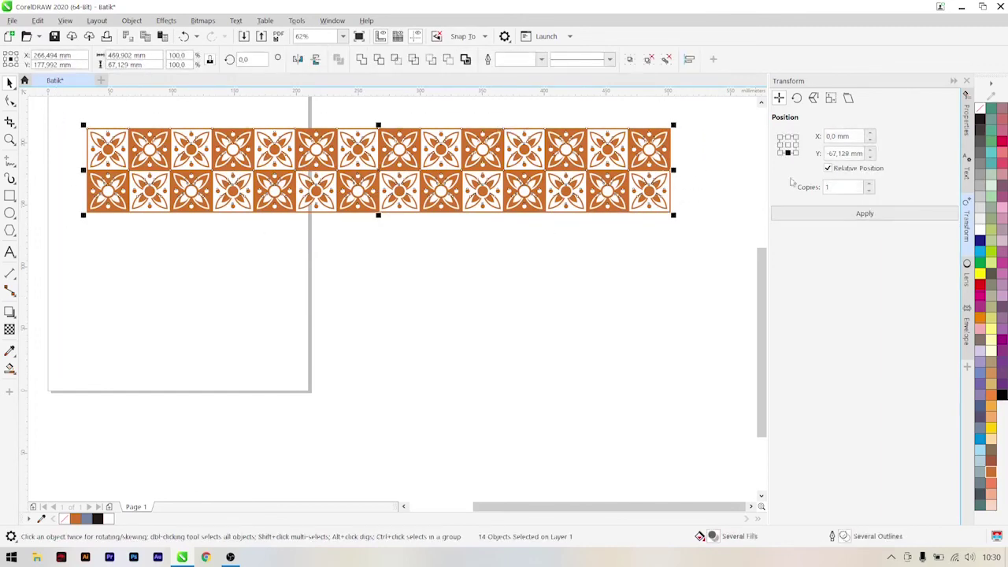
click(834, 219)
click(835, 218)
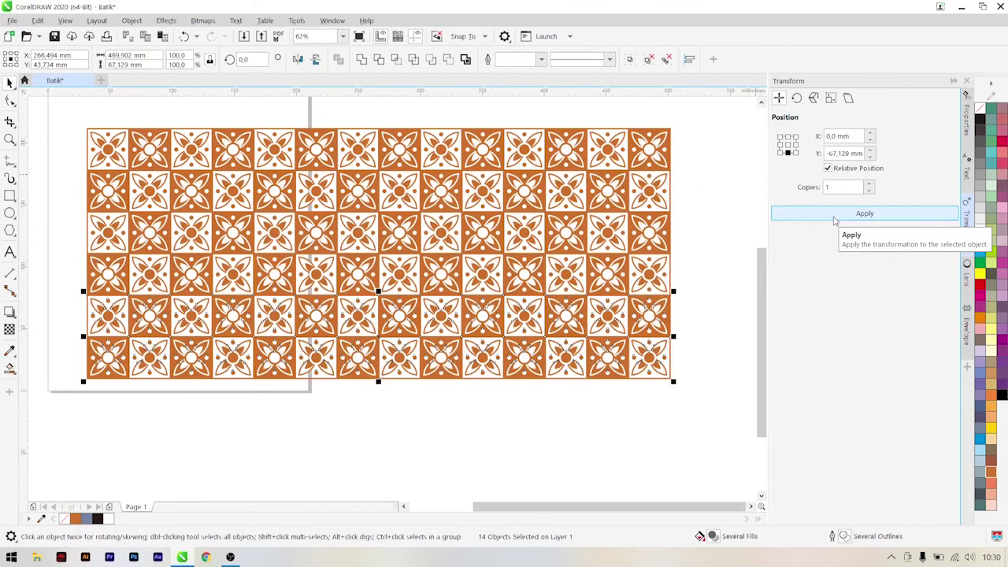
click(834, 219)
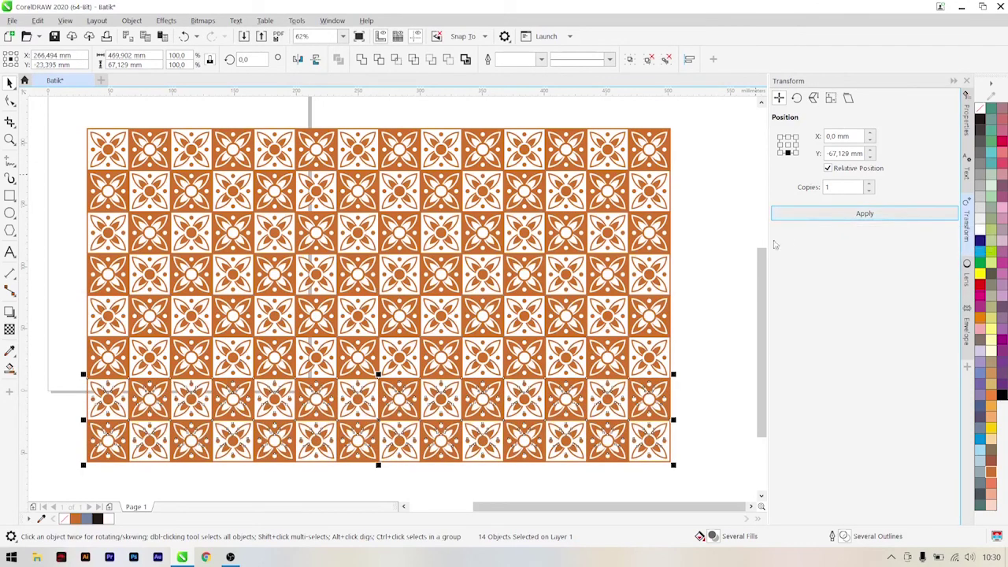
drag(762, 296, 763, 303)
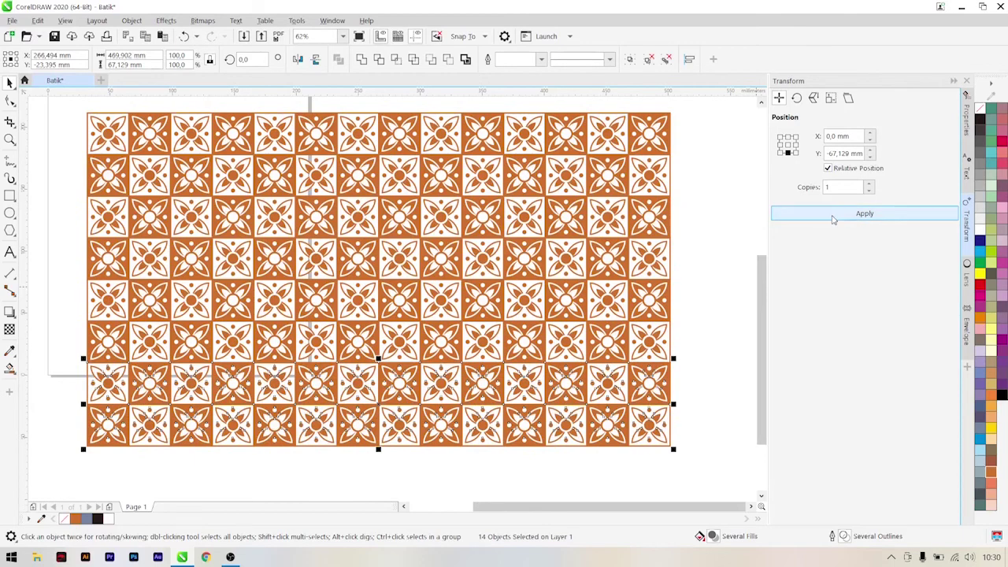
click(833, 213)
drag(762, 327, 760, 330)
scroll(715, 340, down, 1)
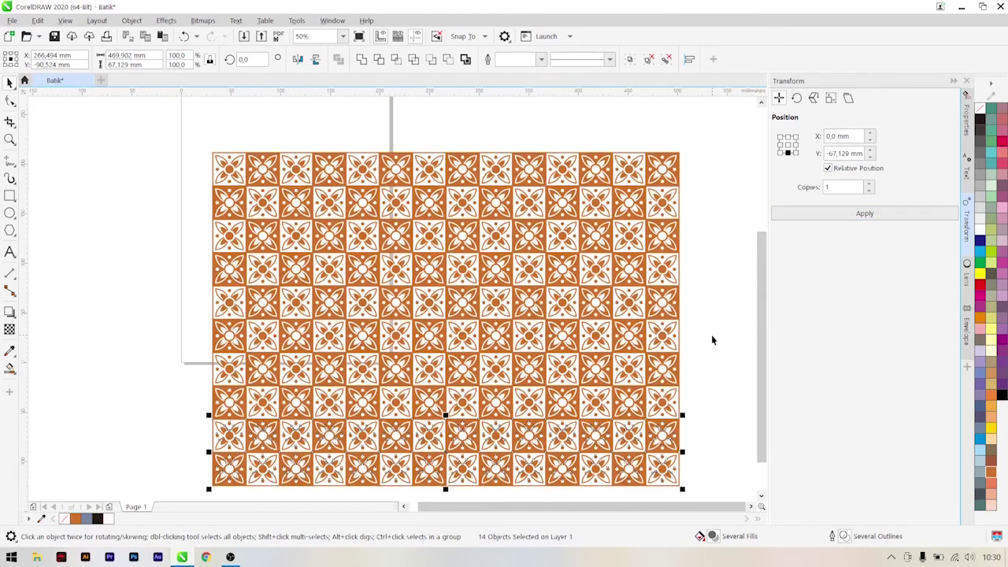
drag(762, 366, 762, 377)
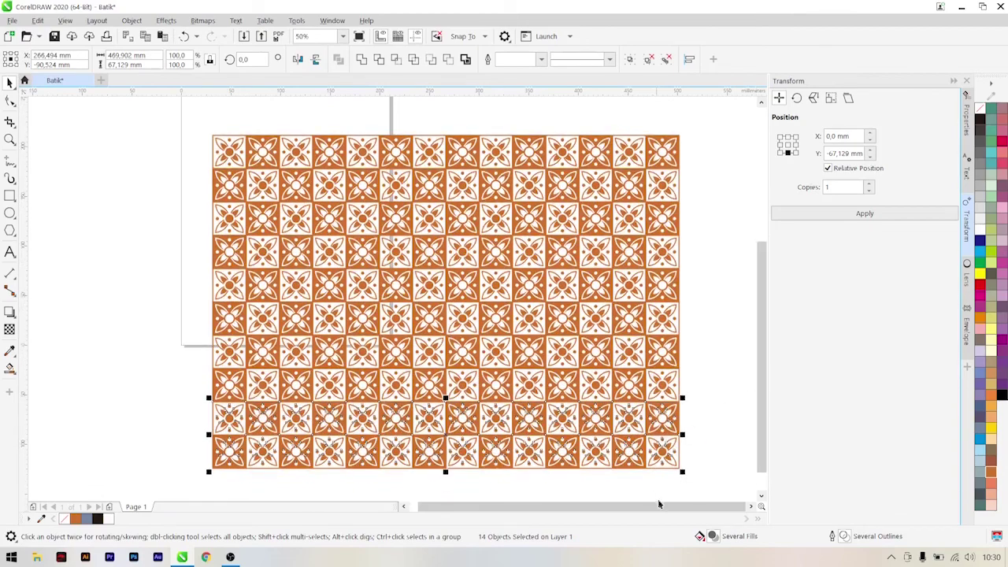
drag(659, 506, 663, 510)
click(697, 421)
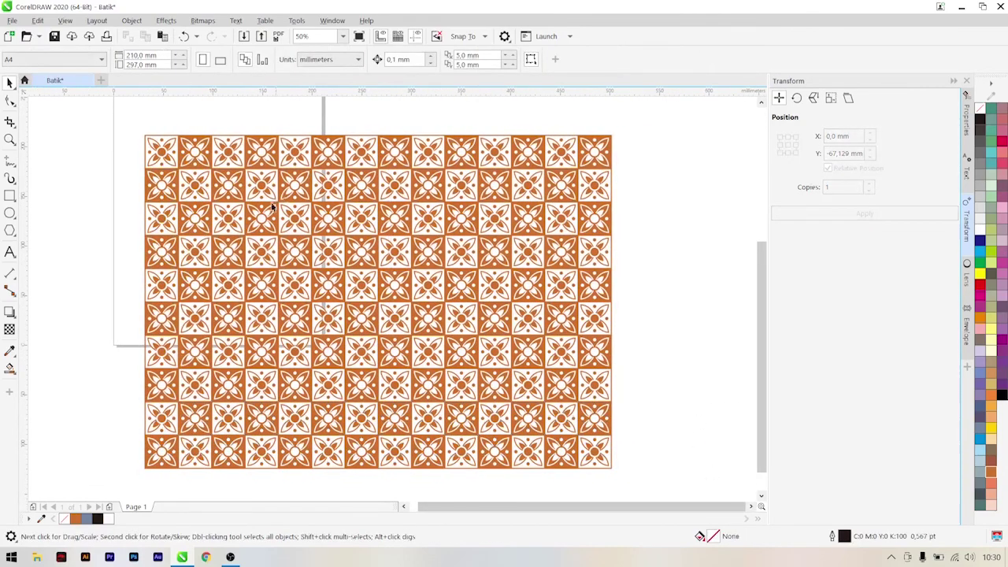